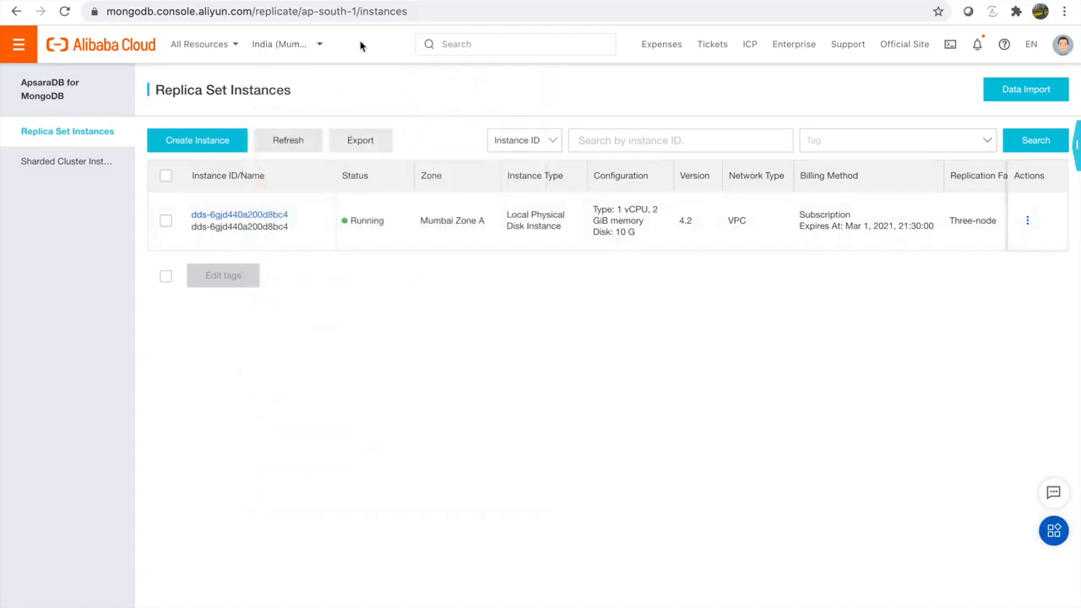
Step: Scroll through the MongoDB replica set purchase options, then bring up the console region list
click(443, 1)
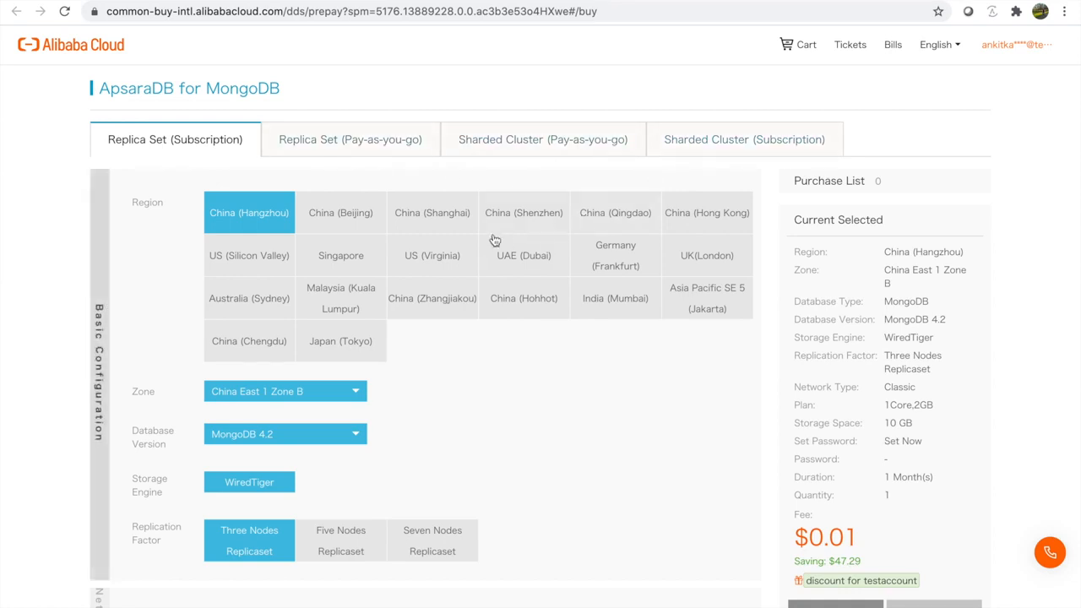
scroll(495, 241, down, 1)
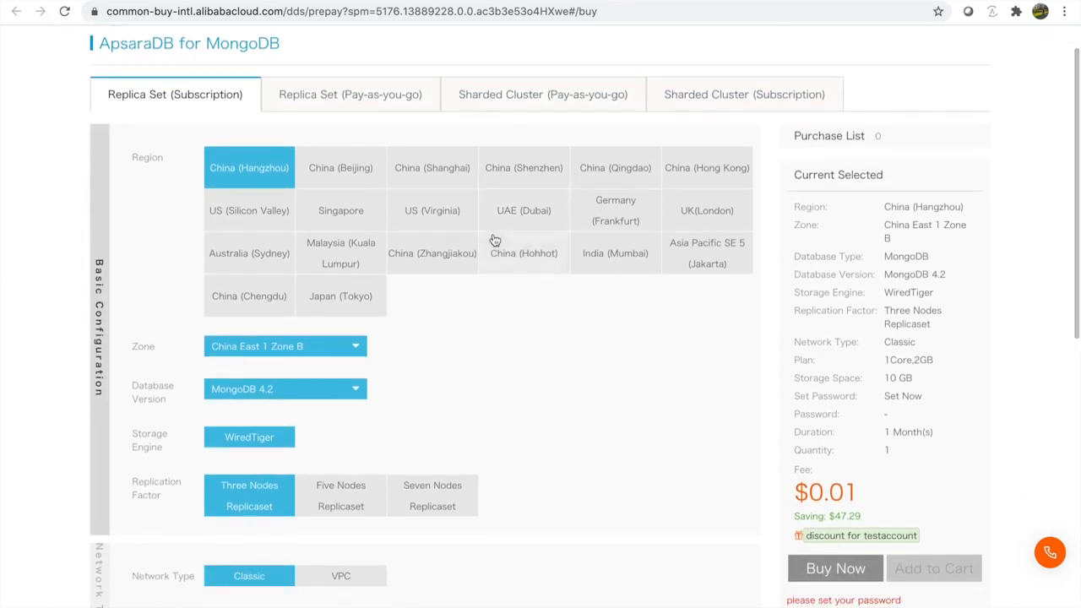
scroll(495, 241, down, 3)
scroll(494, 240, down, 2)
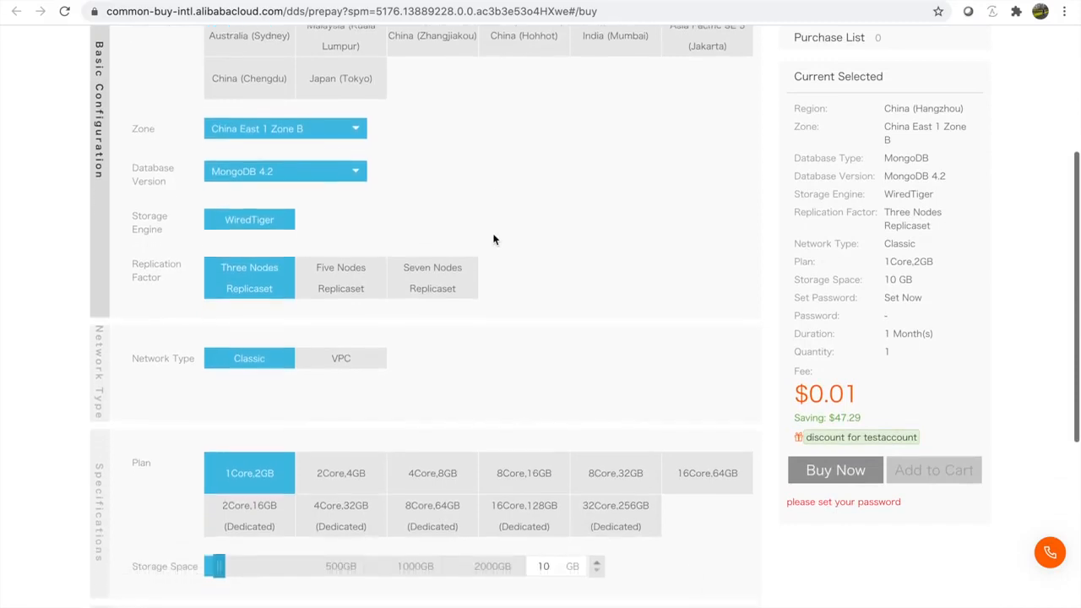
scroll(428, 218, down, 3)
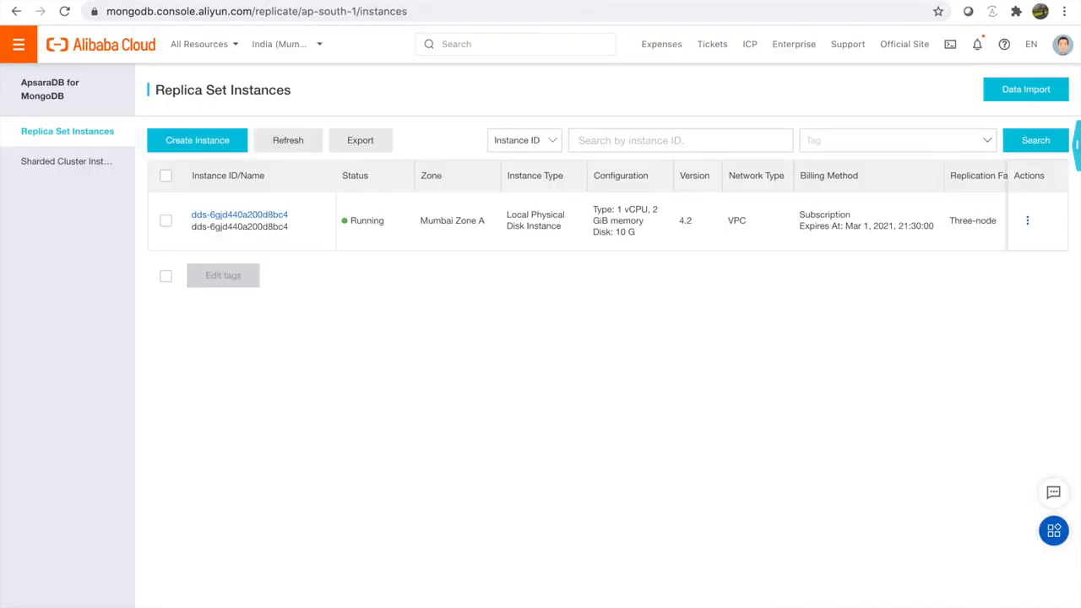
click(277, 45)
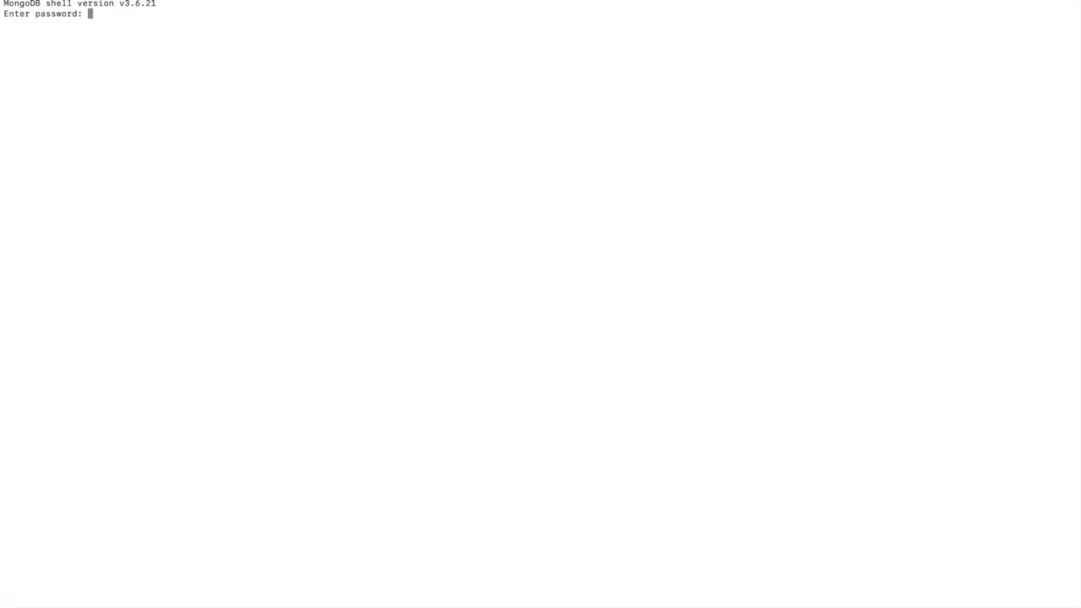
Step: Connect to the local mongo shell, list all databases and switch to demo_migration
key(Return)
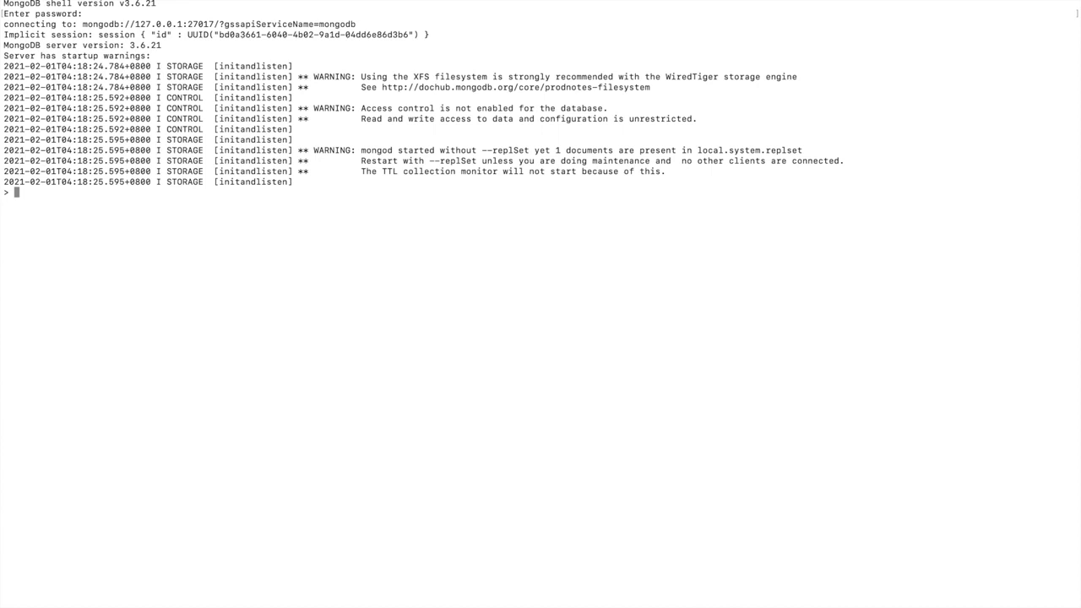
text(show databases;)
key(Return)
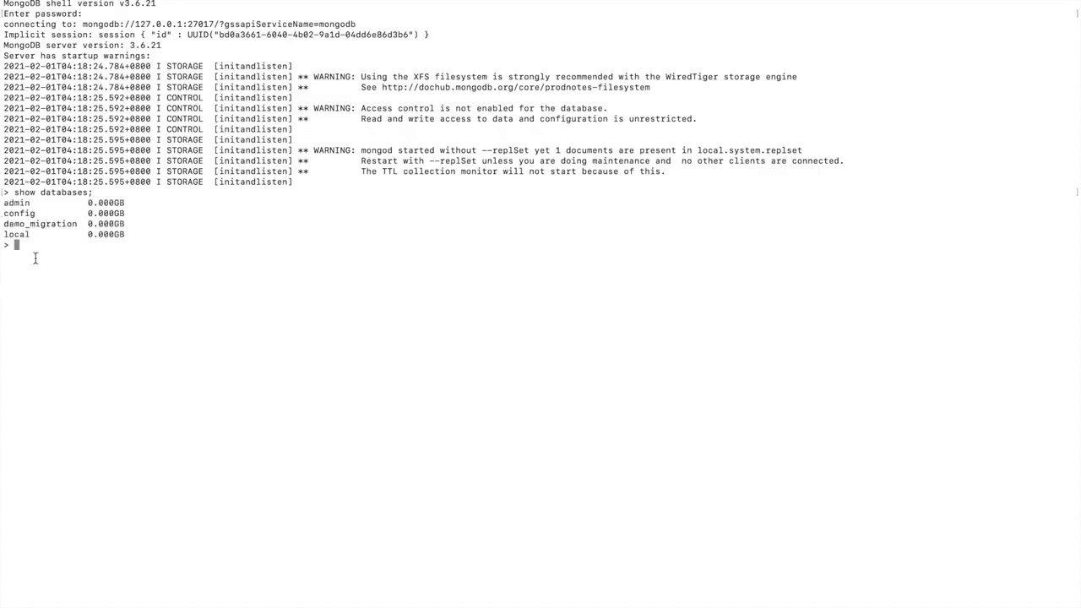
text(use demo_migration;)
key(Return)
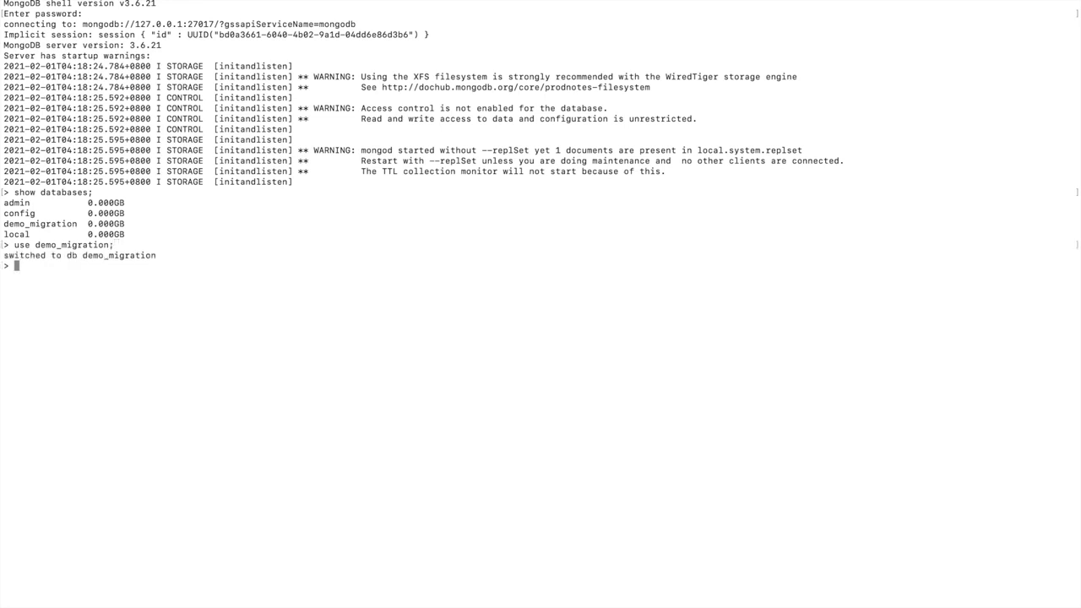
Step: List demo_migration's collections and display every demo_col document with db.demo_col.find()
text(show collections;)
key(Return)
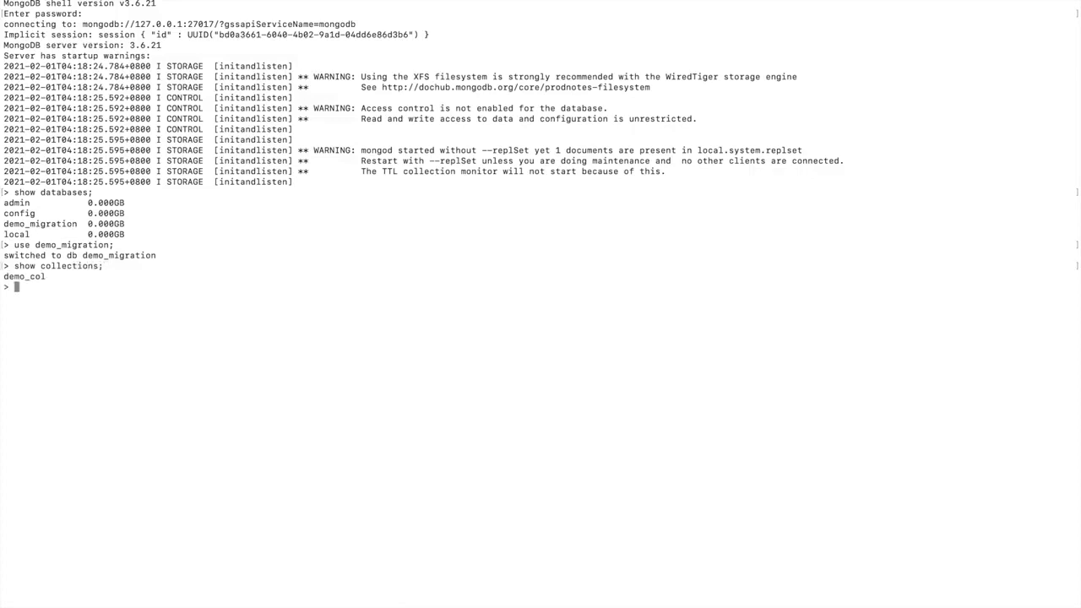
text(db.)
double_click(36, 274)
text(demo_col)
text(.find();)
key(Return)
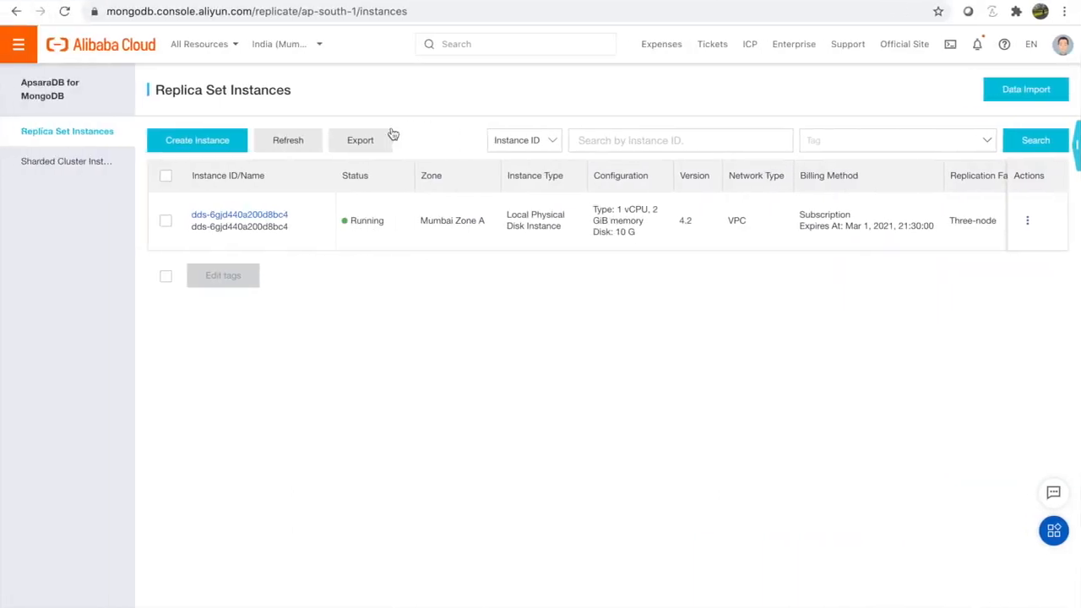
Step: Open the running MongoDB instance's details and its Accounts page
click(223, 215)
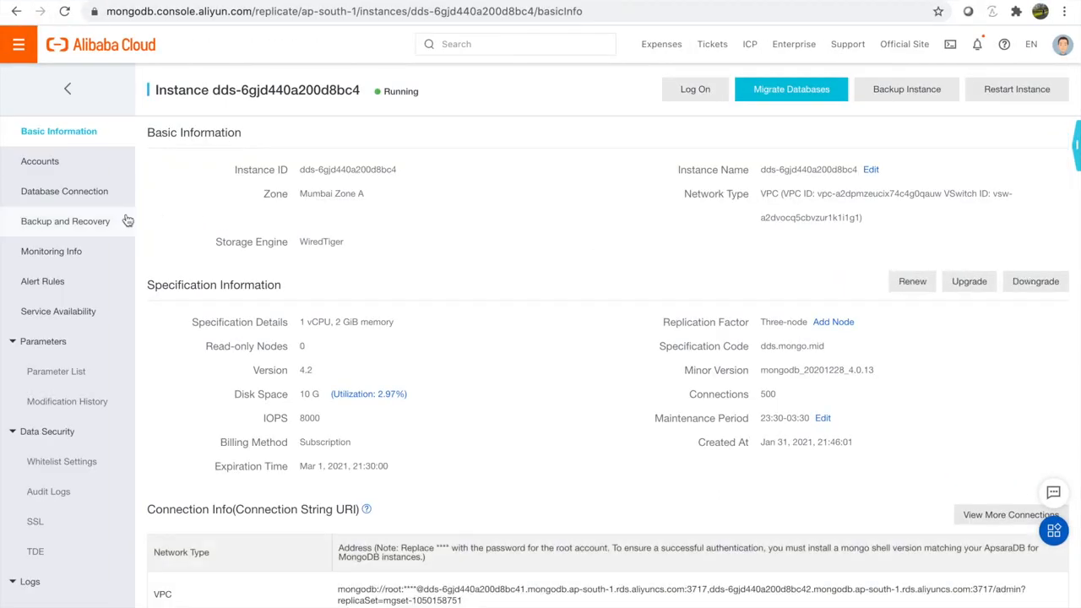
click(60, 162)
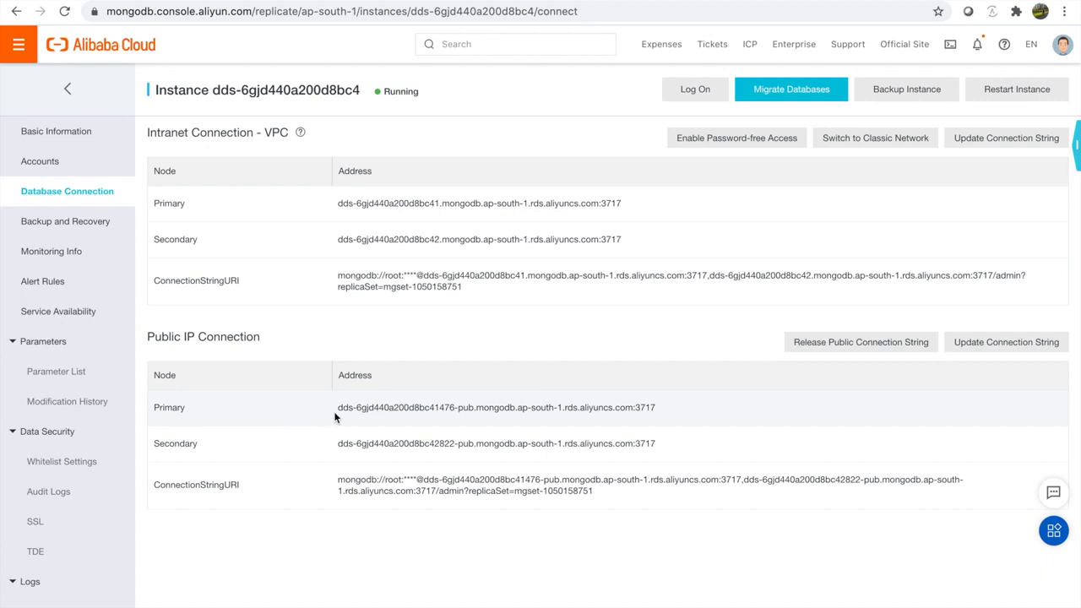
Step: Select the full Primary address listed under Public IP Connection
drag(334, 411, 725, 419)
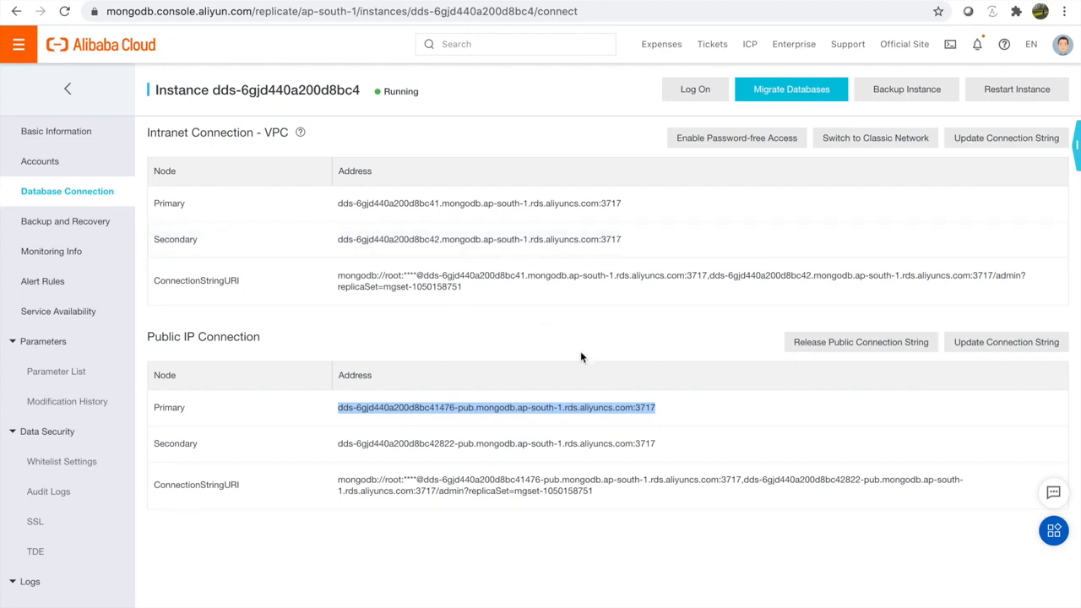
click(685, 413)
drag(685, 413, 334, 417)
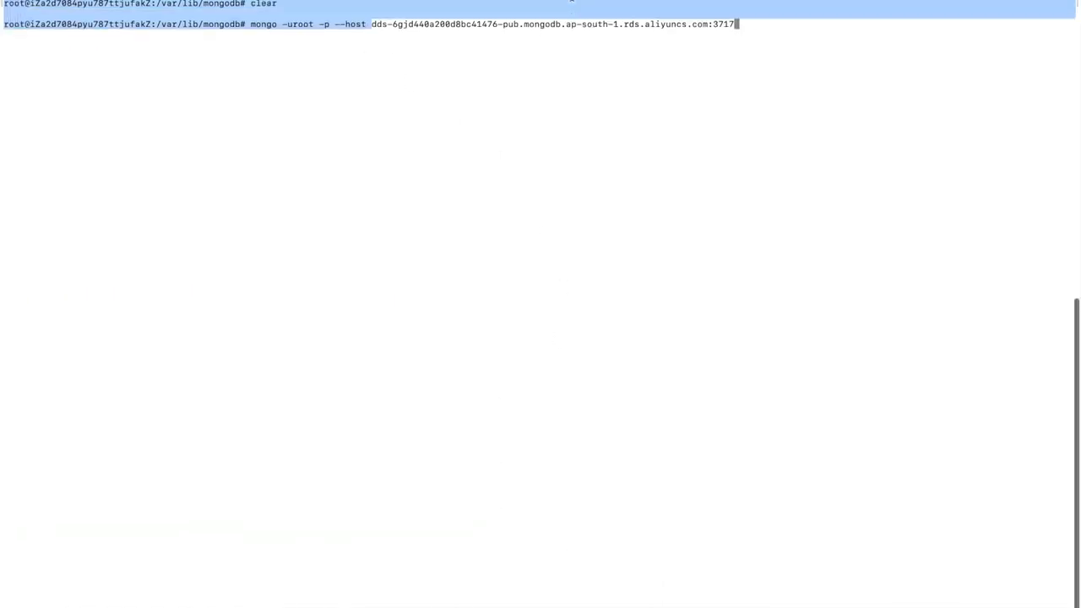
Step: Log into the ApsaraDB instance and confirm show databases lists only admin, config and local
scroll(465, 74, up, 2)
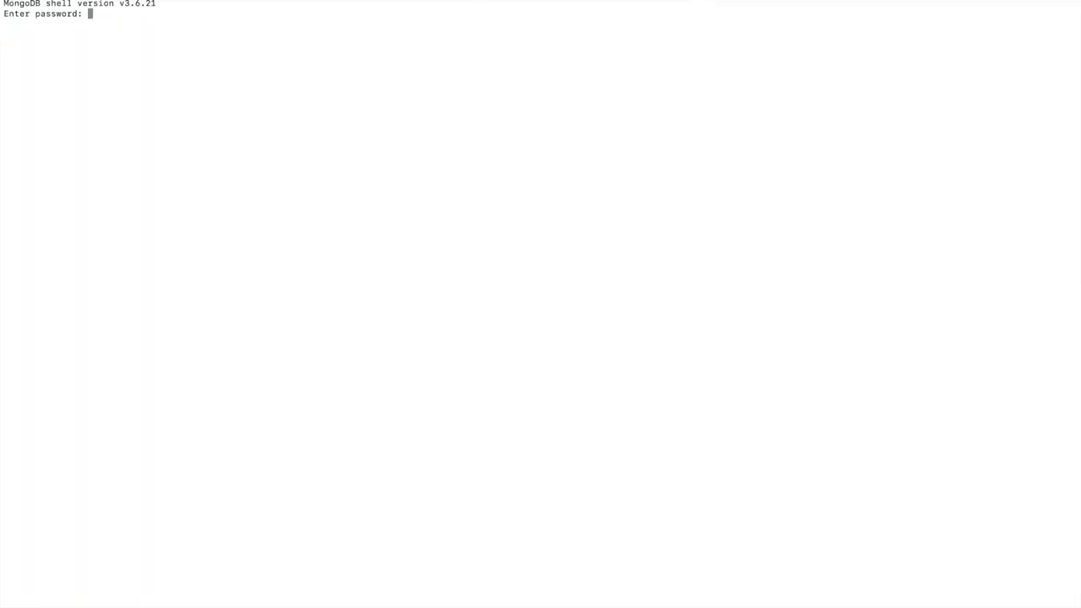
key(Return)
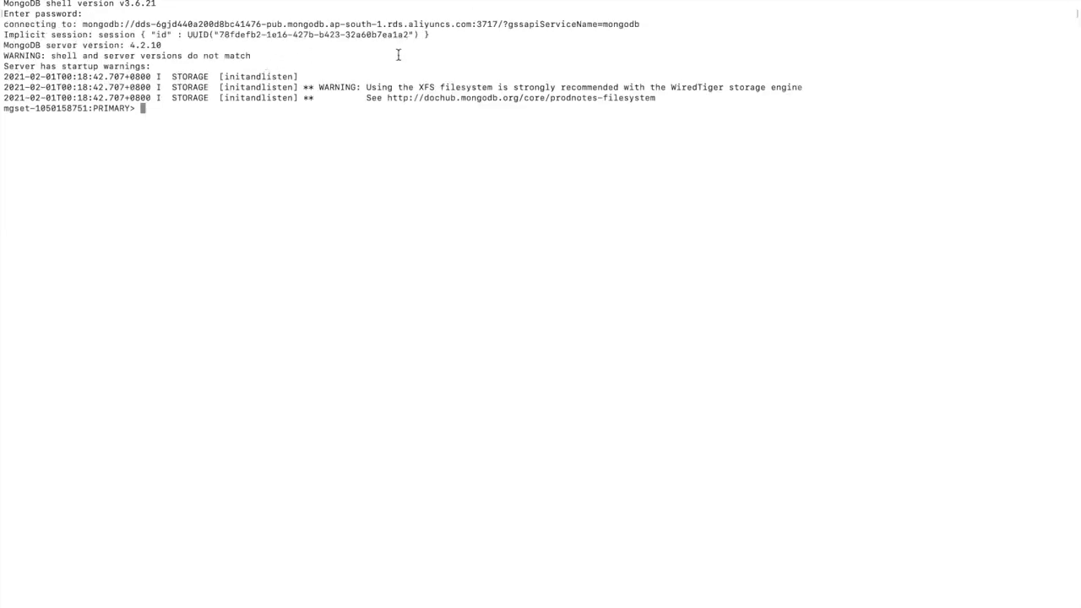
text(show databases;)
key(Return)
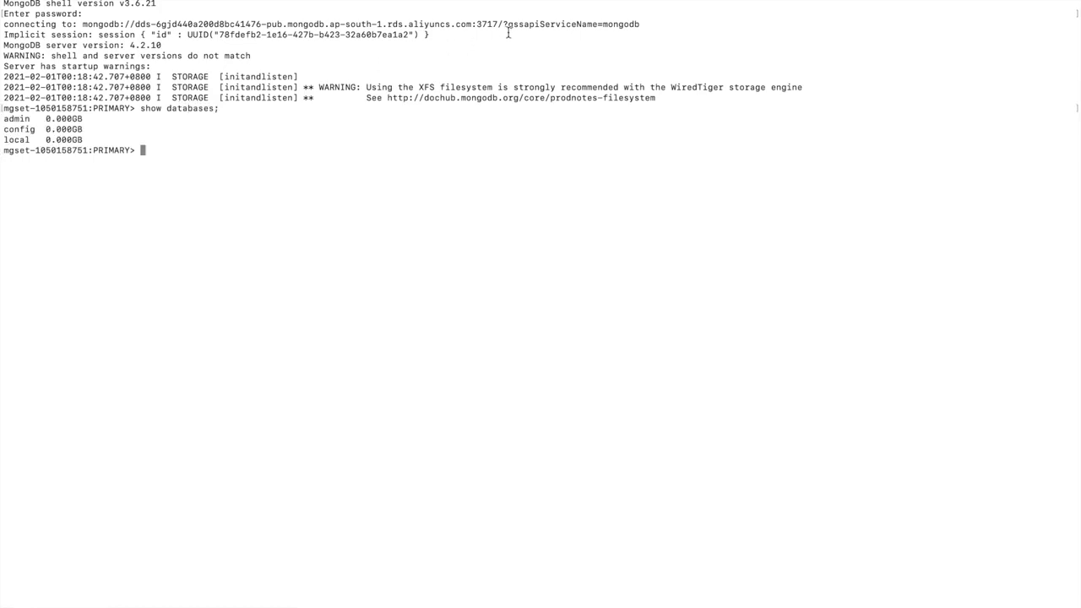
key(ctrl+Left)
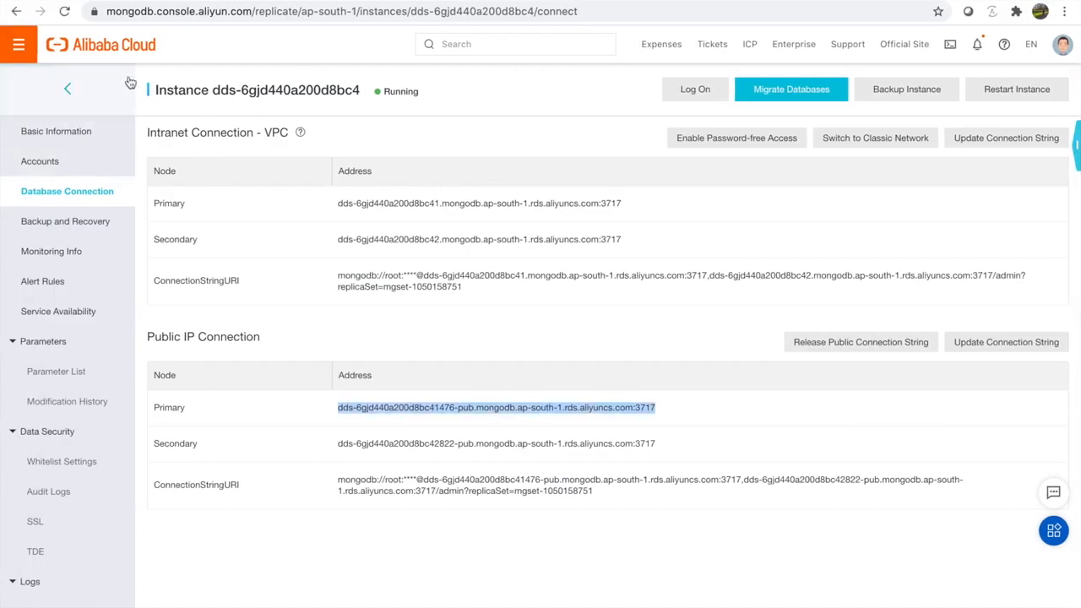
Step: Create a new DTS migration task named demo_migration and open the source Instance Type choices
click(88, 1)
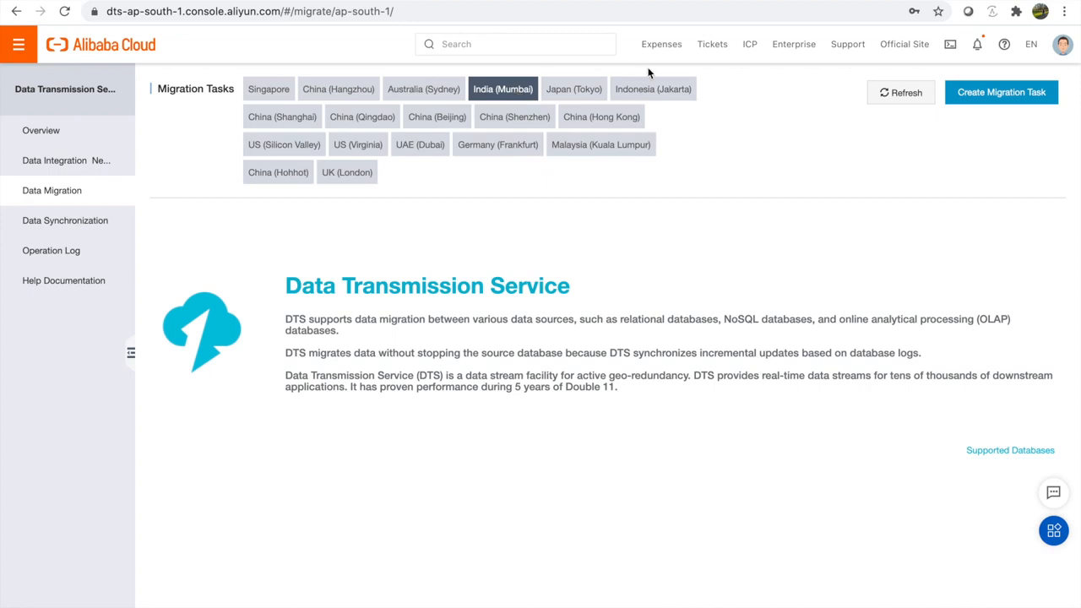
click(993, 93)
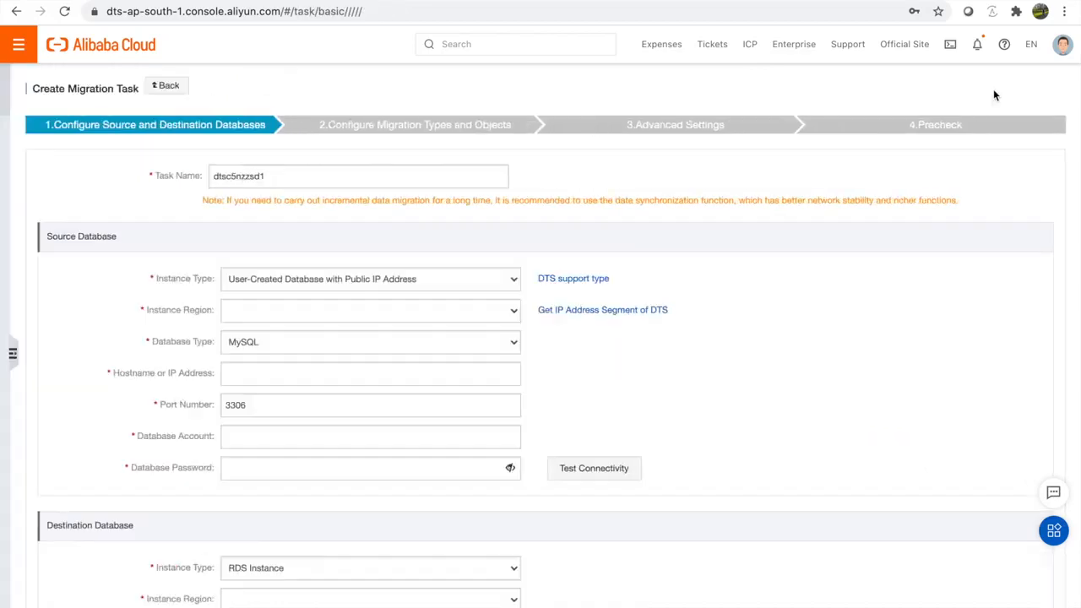
drag(331, 177, 109, 177)
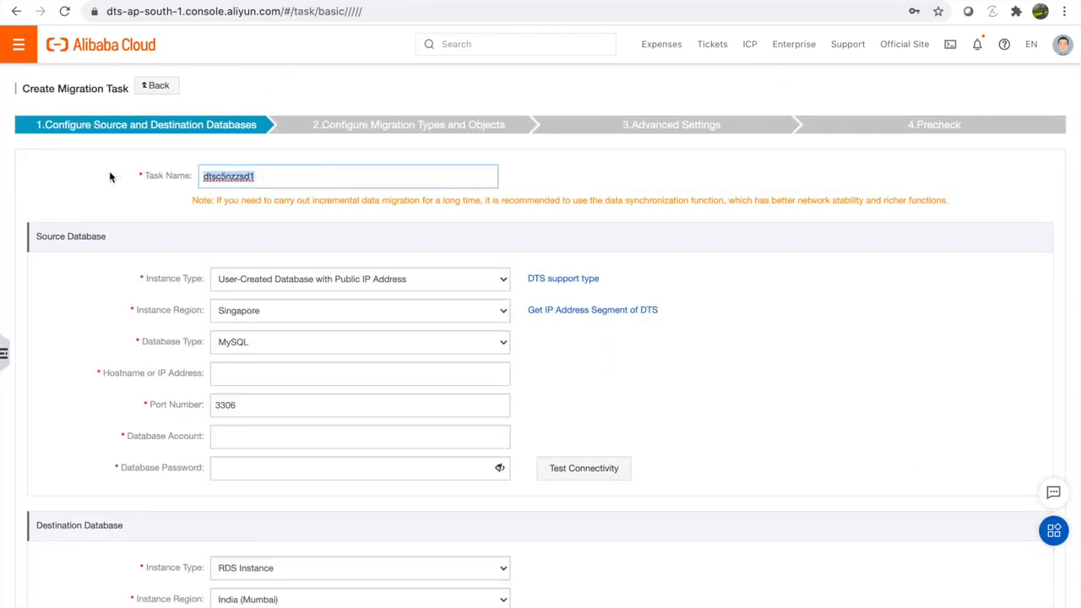
text(demo)
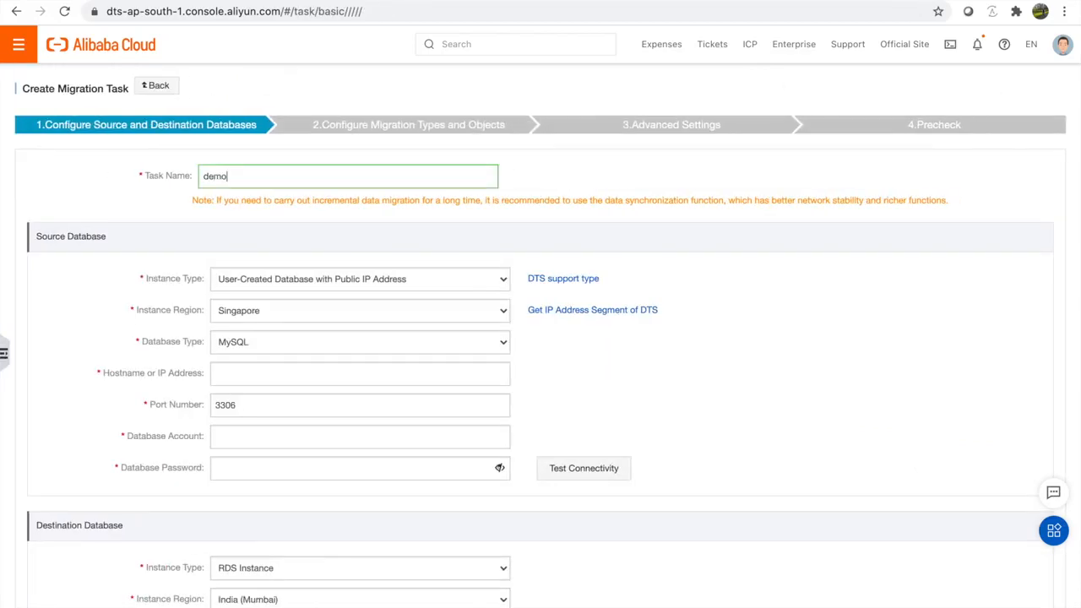
text(_migration)
click(265, 280)
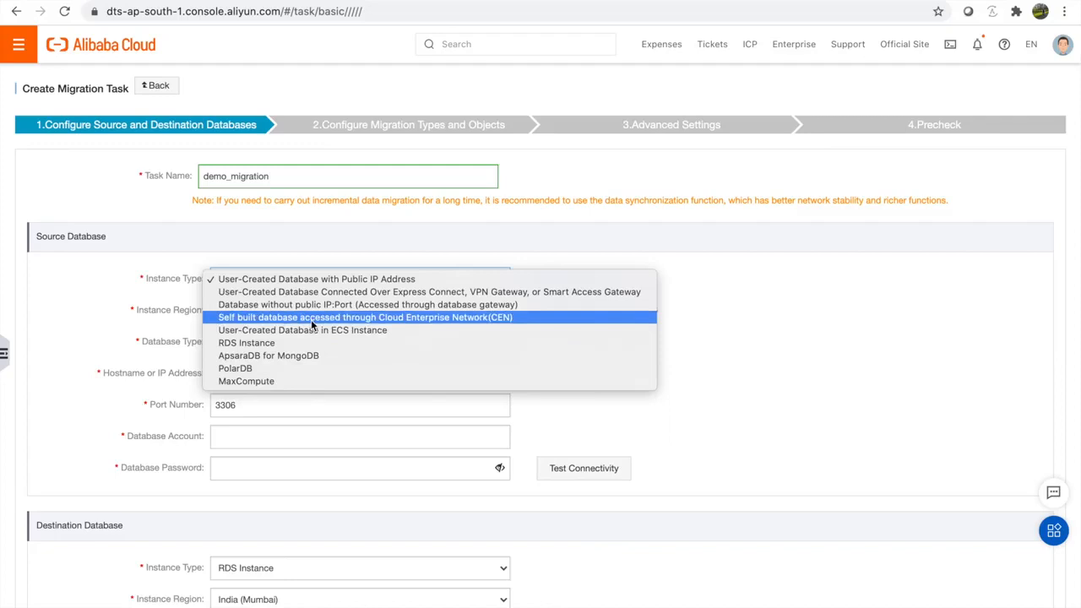
Step: Set the source to a public-IP self-managed MongoDB in India (Mumbai) at 147.139.34.156, port 27017
click(352, 281)
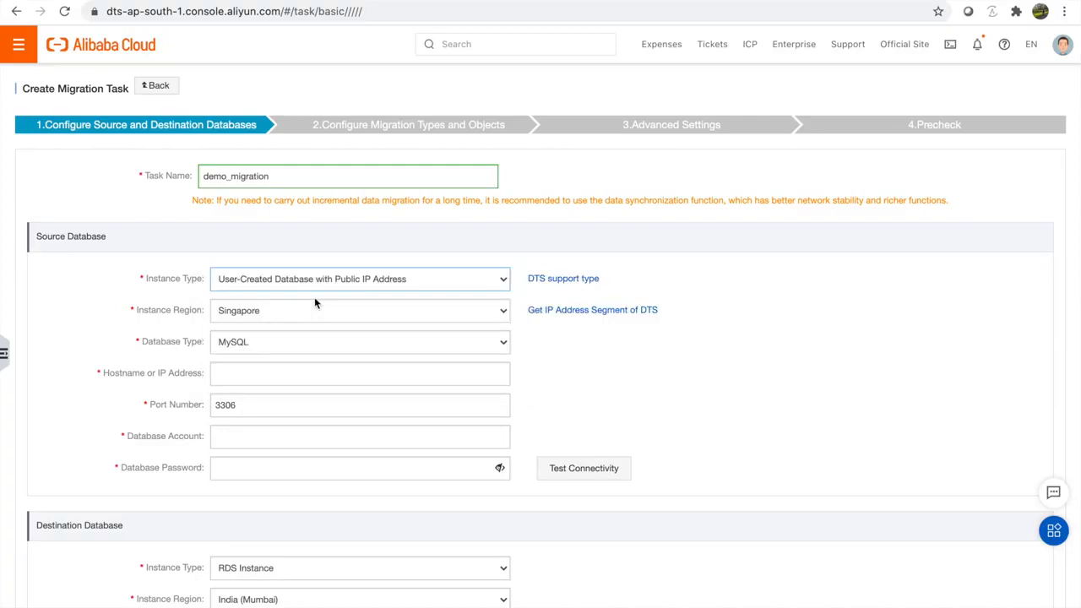
click(287, 310)
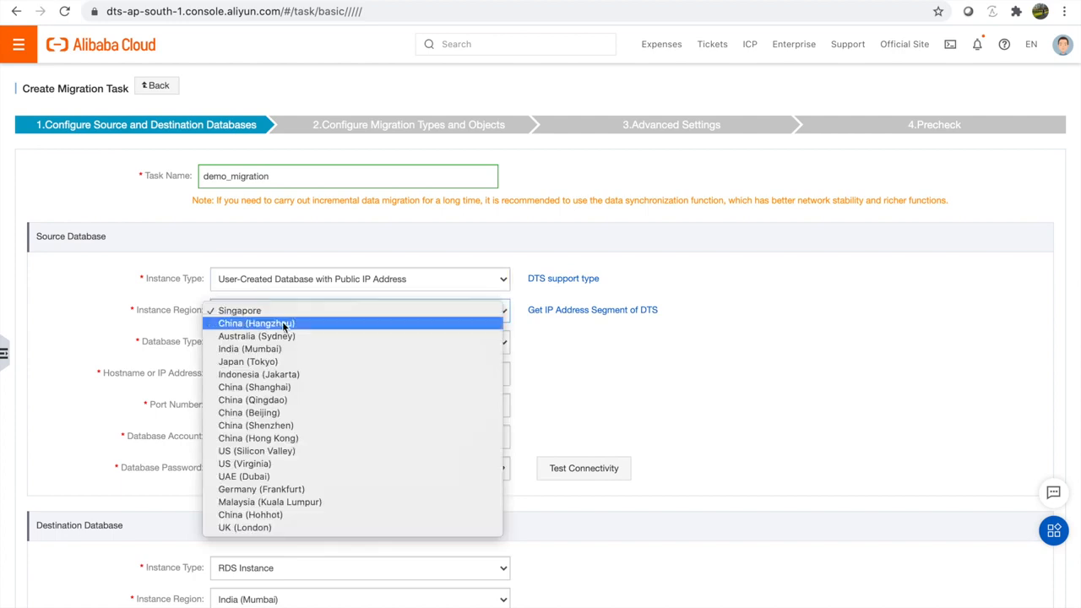
click(260, 349)
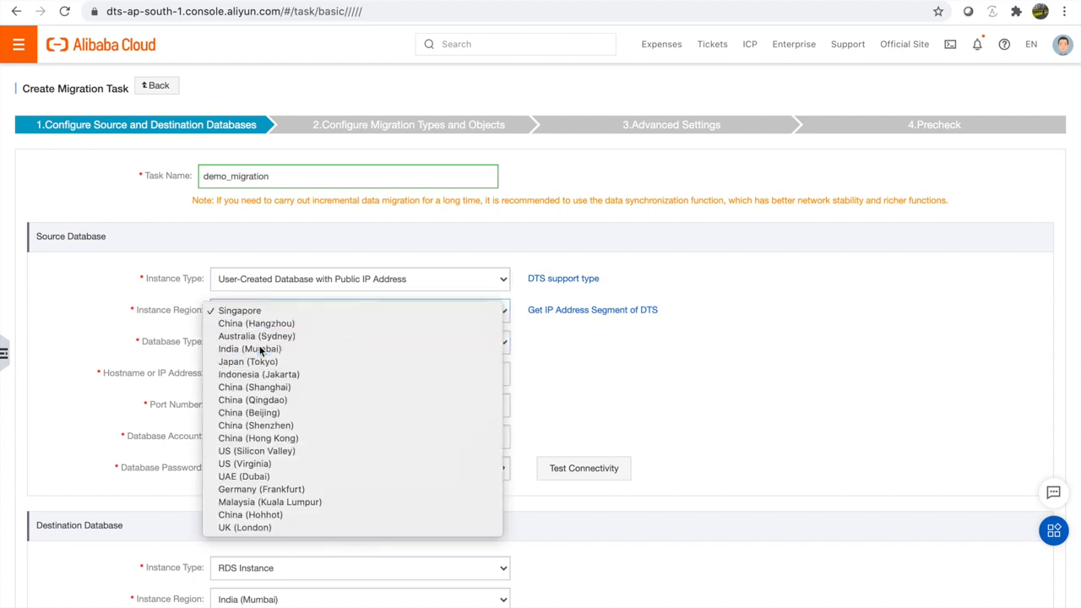
click(268, 349)
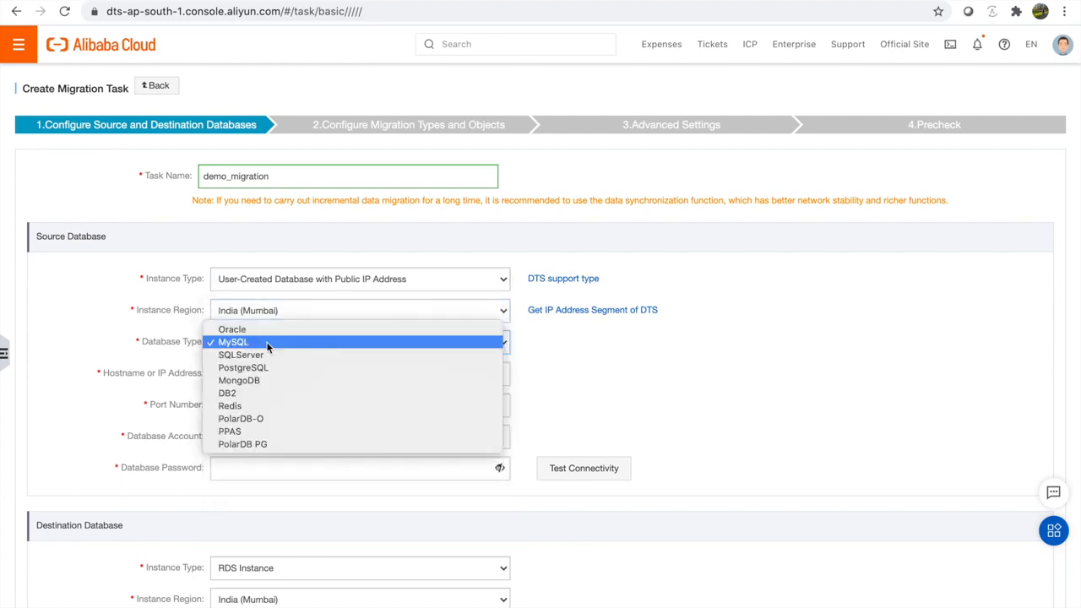
click(272, 381)
click(270, 374)
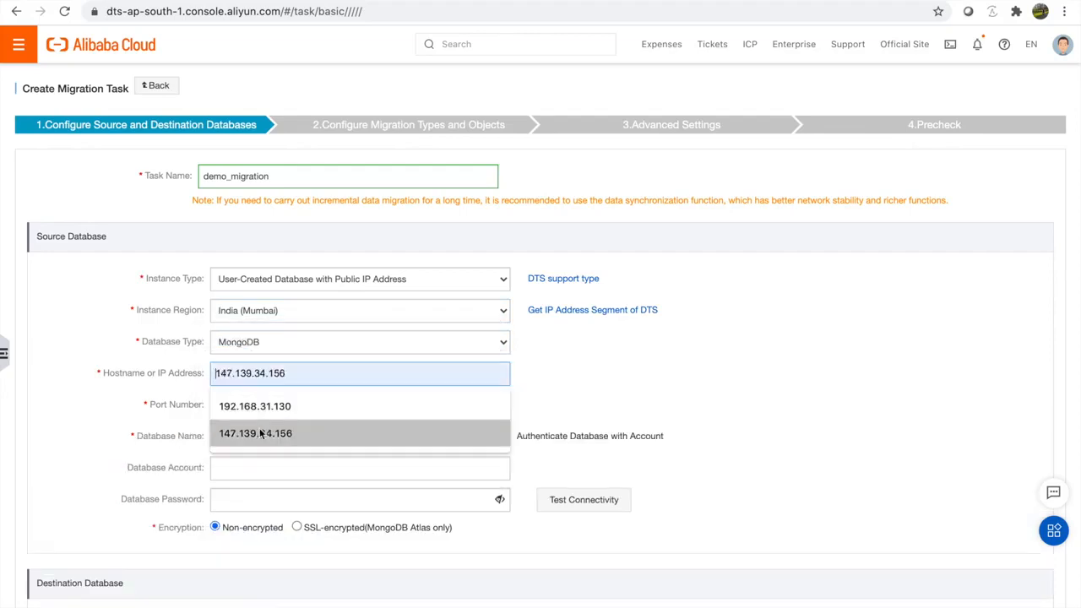
click(261, 433)
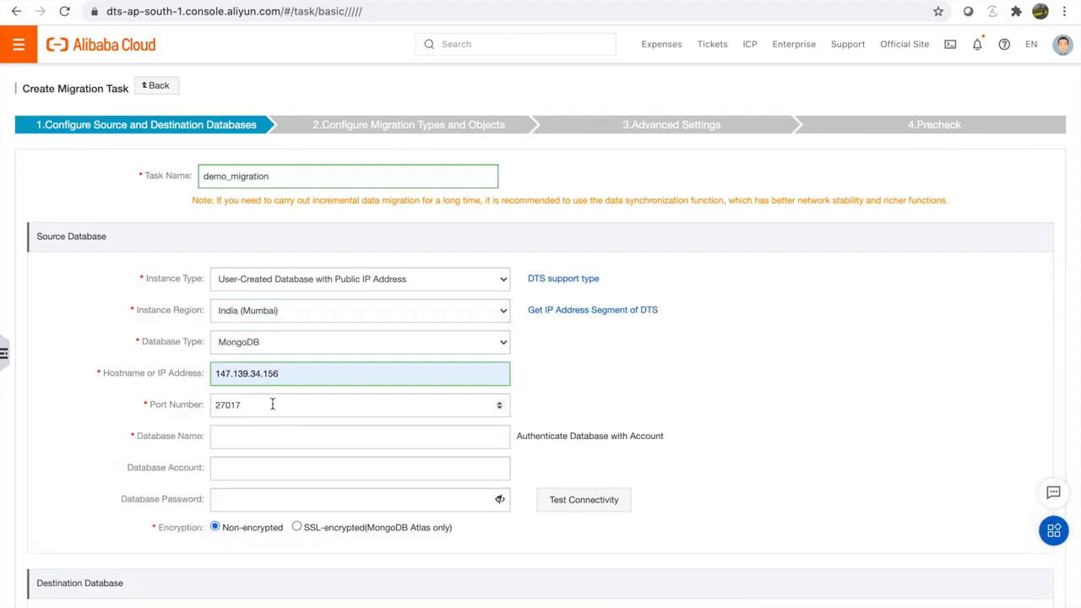
click(272, 404)
Step: Enter admin as the authentication database, then fill in the source database account and password
click(243, 438)
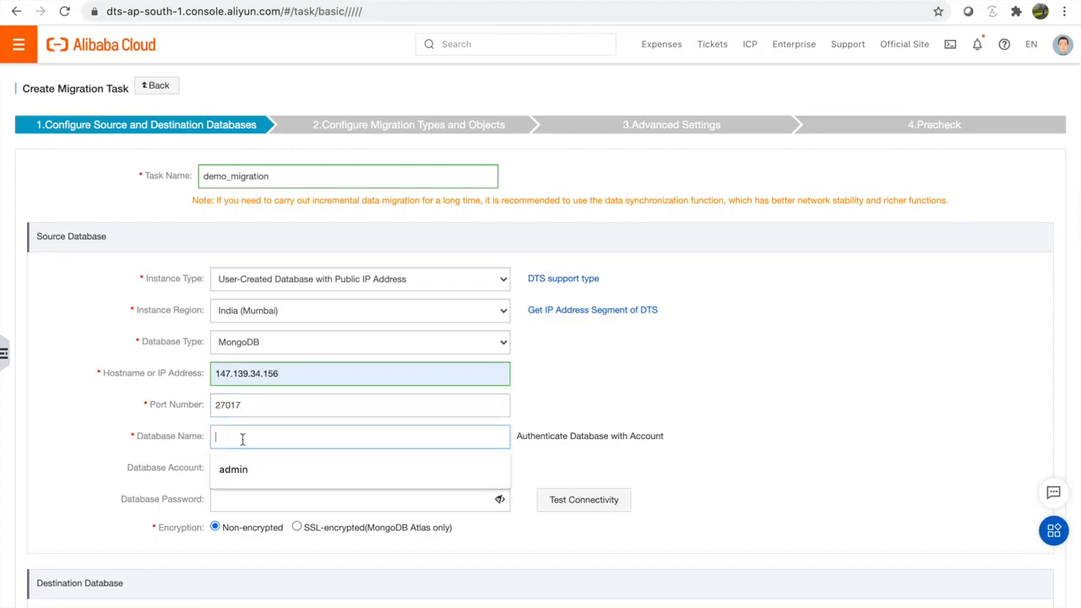
click(231, 468)
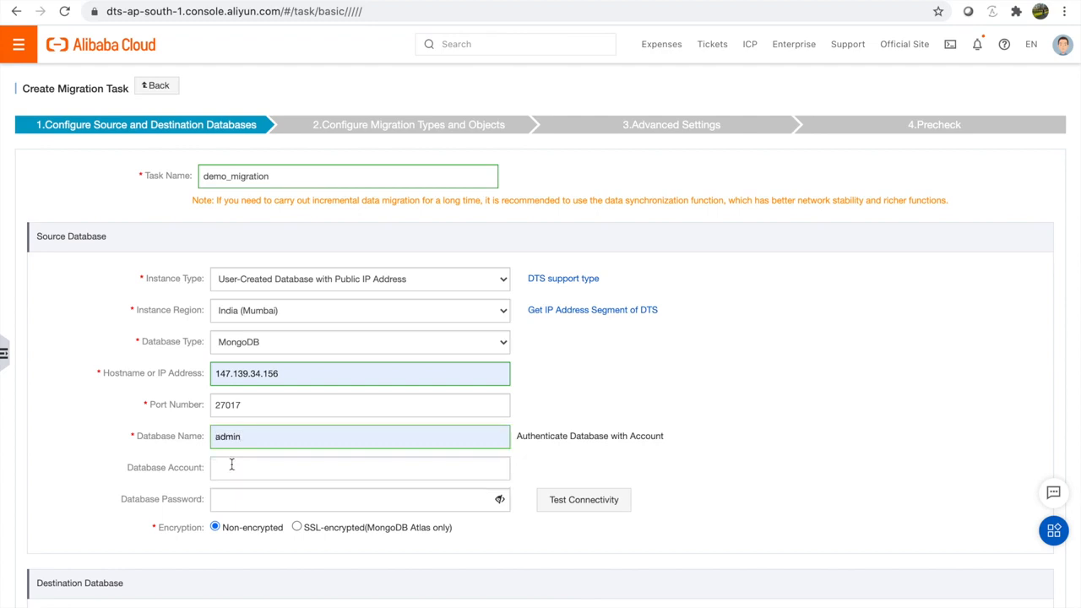
click(269, 474)
text(ankit_super)
click(354, 499)
text(********)
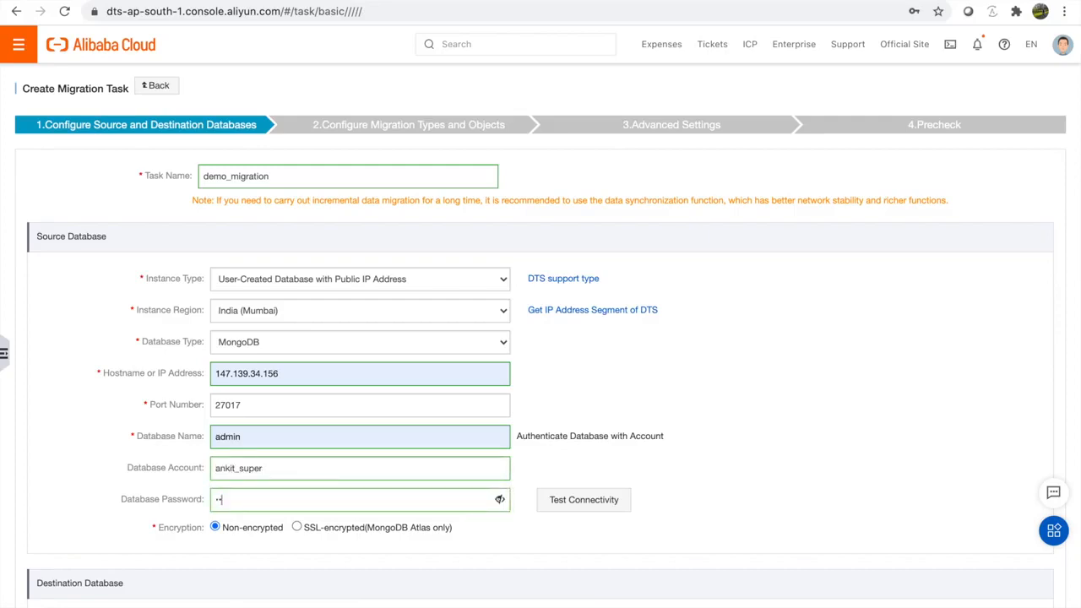
text(***)
key(BackSpace)
key(BackSpace)
key(BackSpace)
key(BackSpace)
key(BackSpace)
key(BackSpace)
key(BackSpace)
key(BackSpace)
key(BackSpace)
key(BackSpace)
key(BackSpace)
text(**************)
Step: Test the source connection, then choose MongoDB instance dds-6gjd440a200d8bc4 as the destination
click(572, 499)
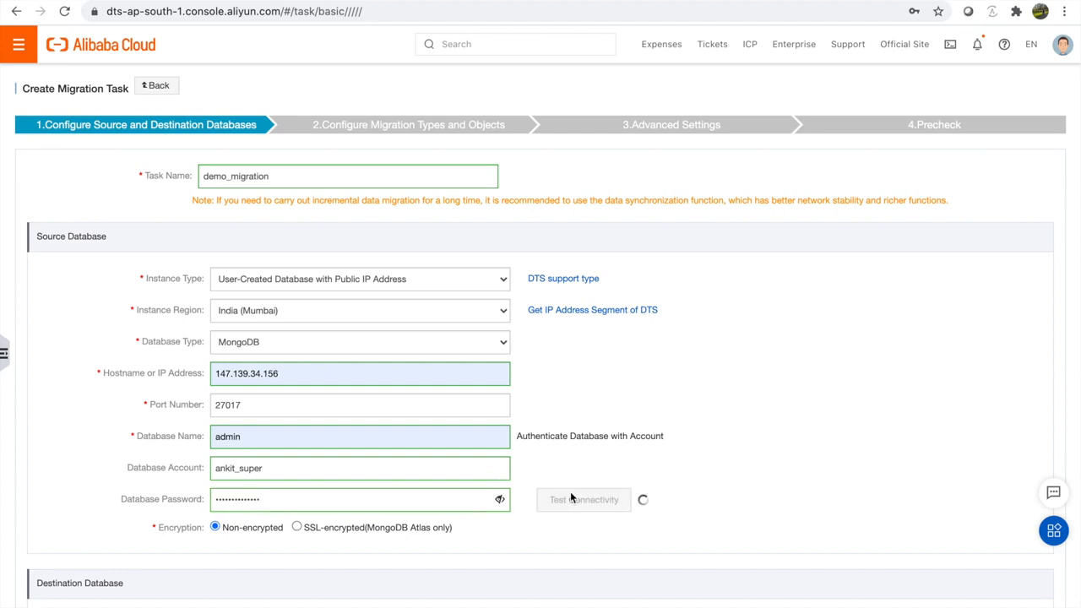
scroll(572, 498, down, 5)
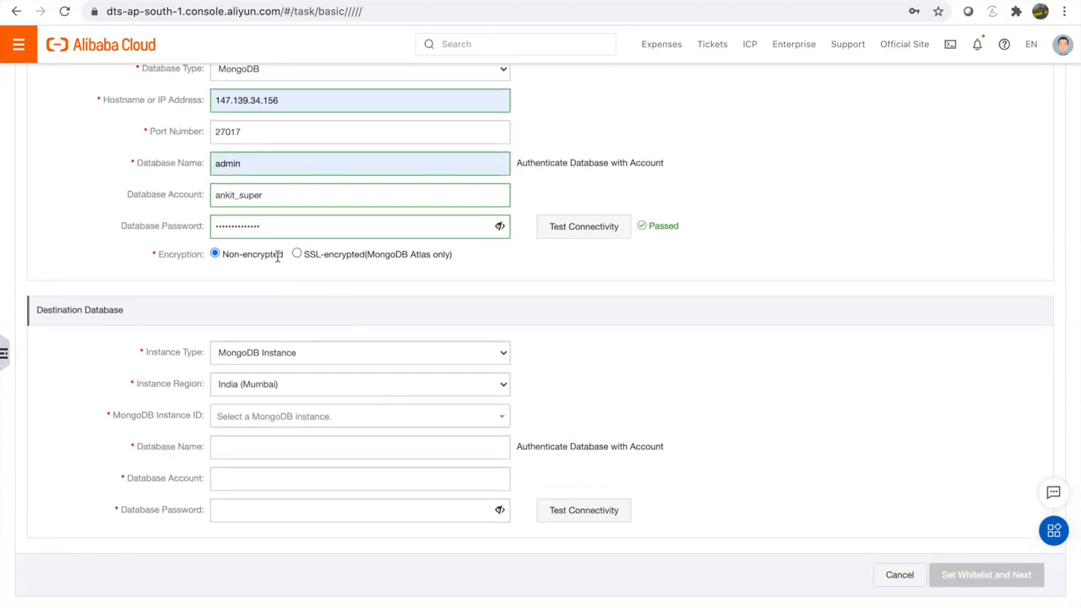
click(263, 361)
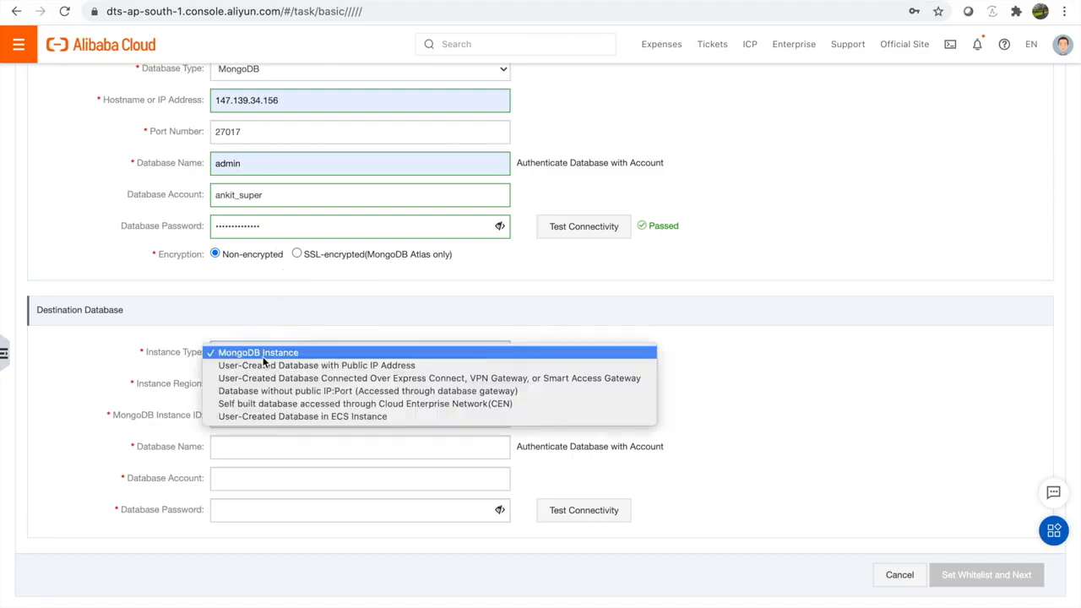
click(264, 360)
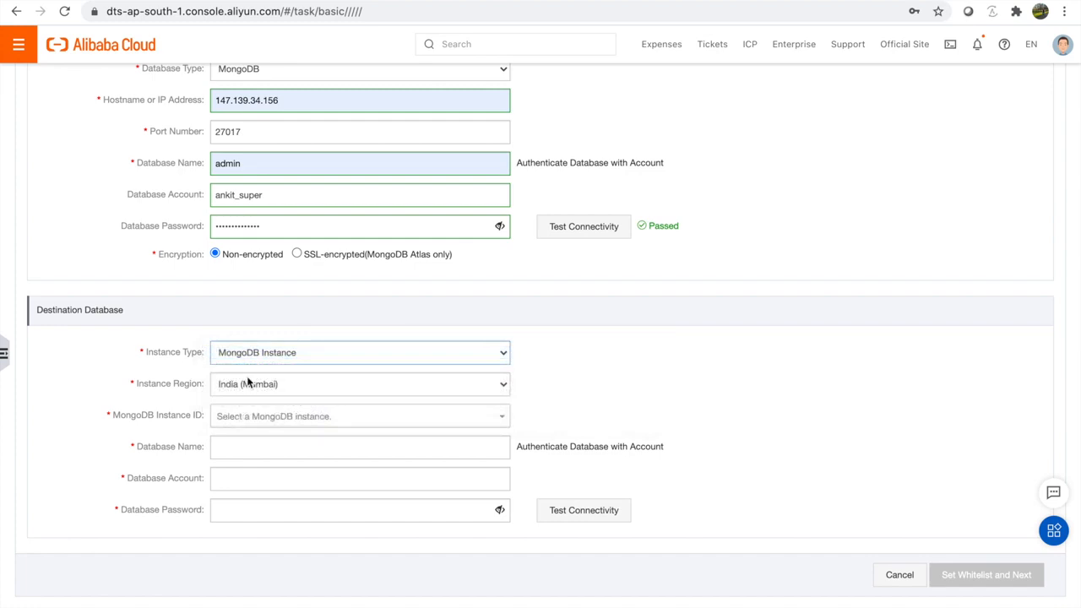
click(291, 417)
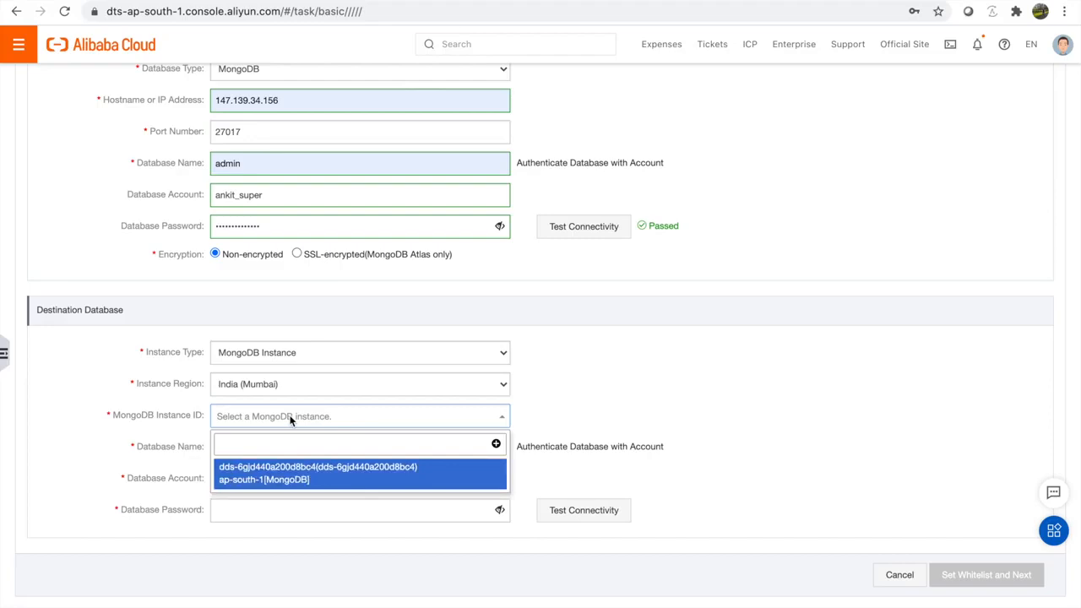
click(284, 477)
Step: Enter destination database admin, account root and password, test connectivity, then whitelist DTS and continue
click(328, 447)
text(admin)
key(Tab)
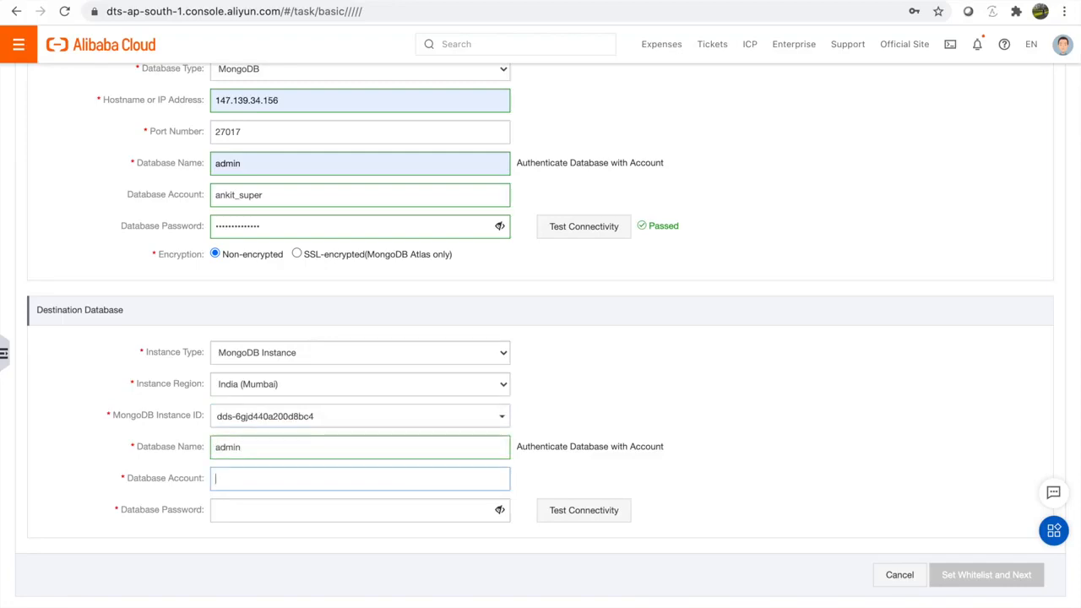
text(root)
key(Tab)
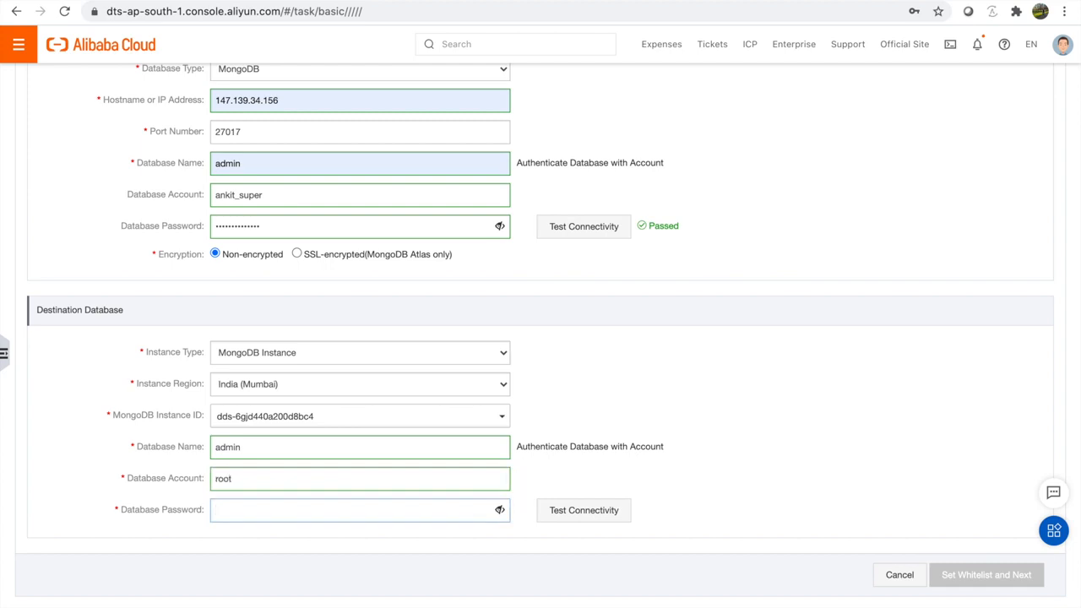
text(••••••••••••••)
click(605, 508)
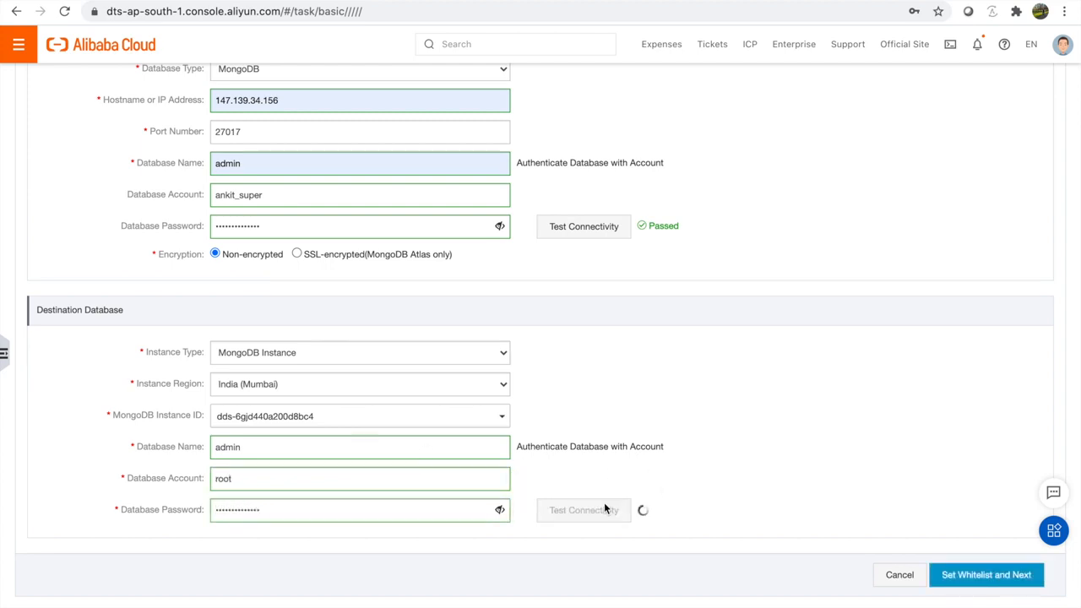
click(995, 578)
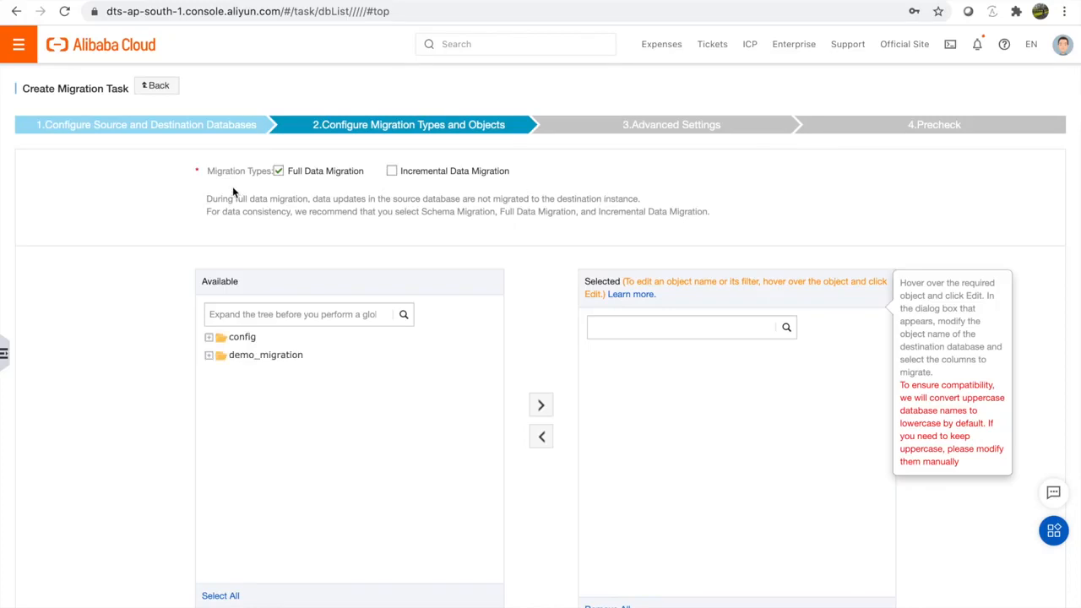
Step: Enable incremental data migration and move demo_migration into the selected objects
click(393, 172)
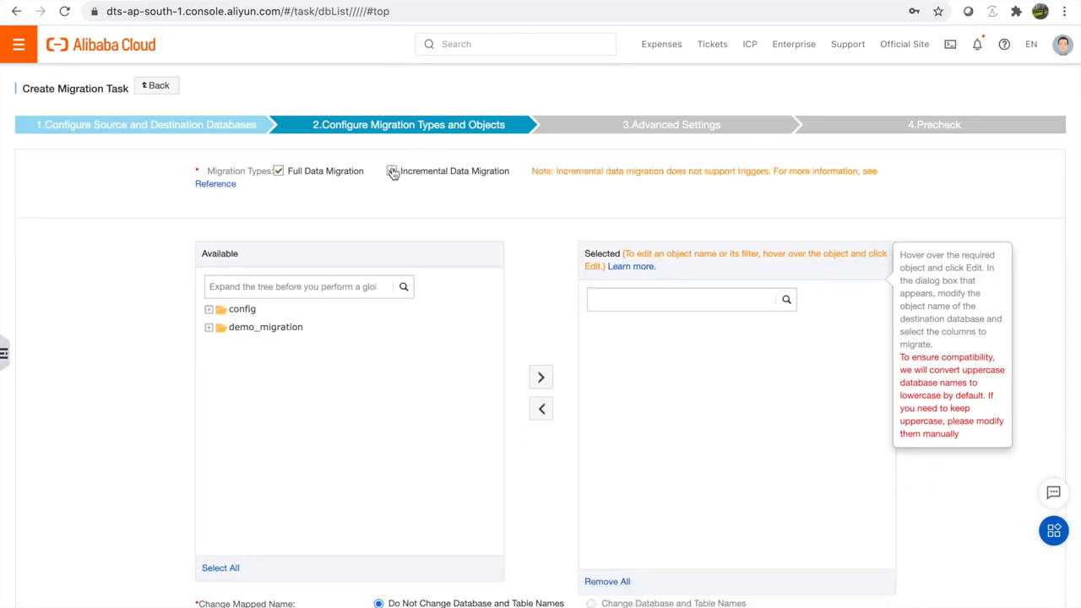
click(277, 333)
click(209, 328)
click(222, 346)
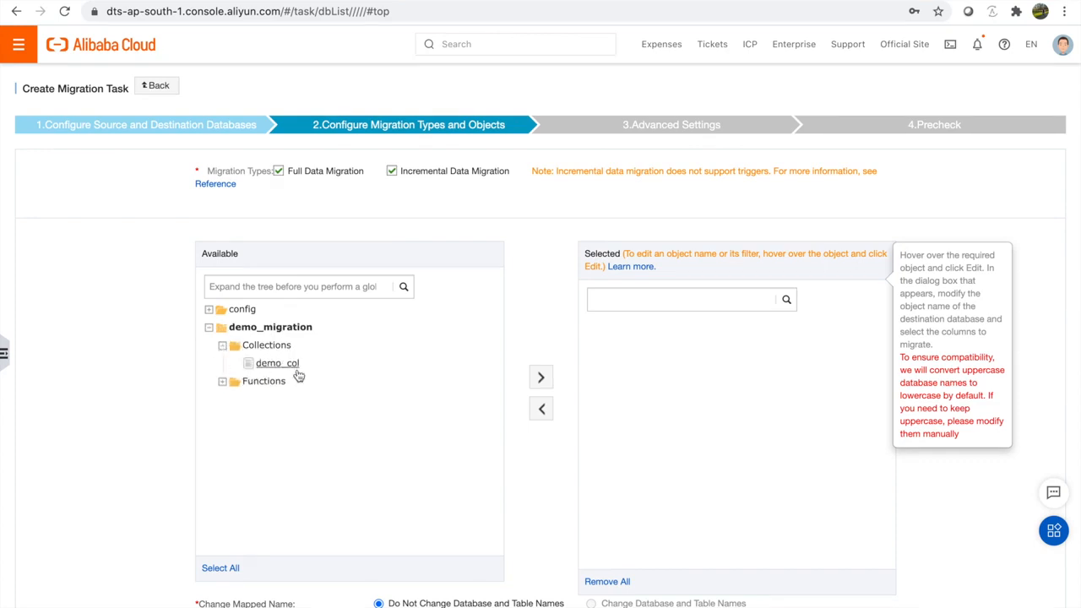
click(540, 382)
Step: Rename demo_migration's destination to demo_migration_from_source and check the 720 retry time
scroll(674, 403, down, 1)
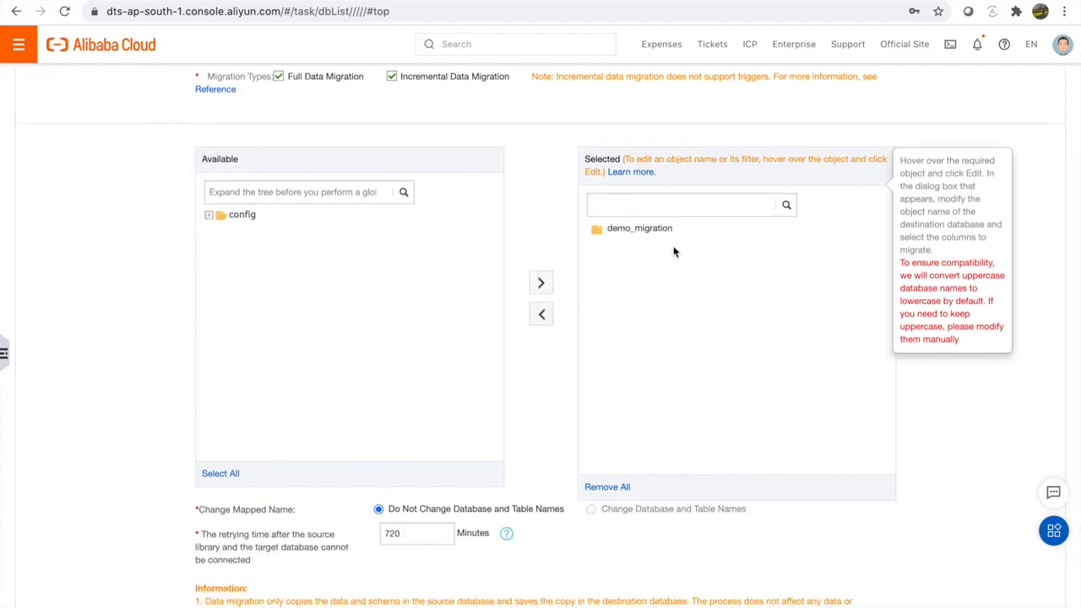
mouse_move(664, 234)
click(882, 228)
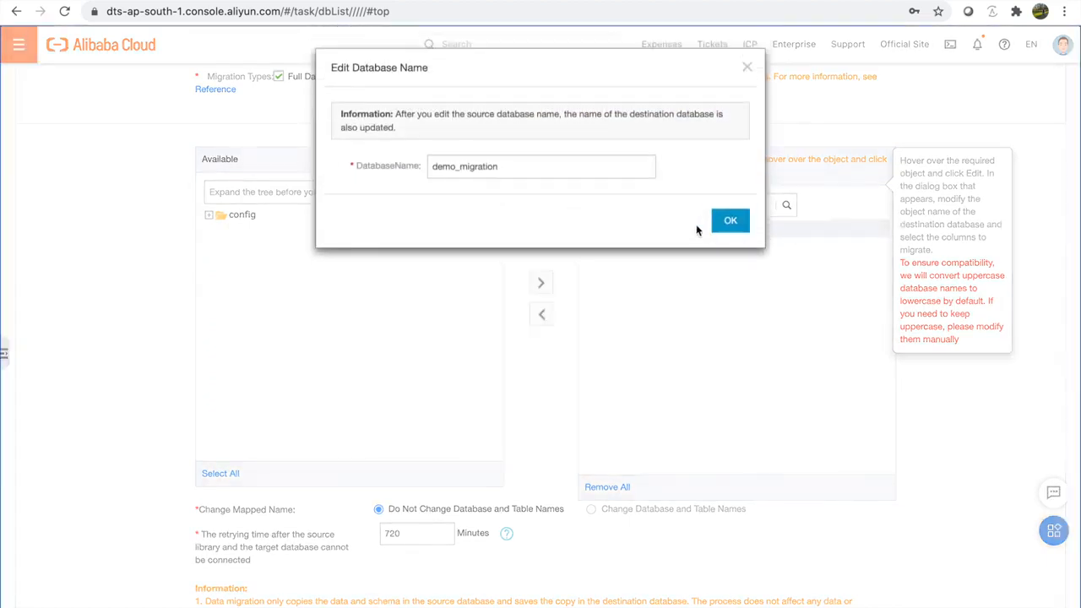
click(569, 170)
text(_)
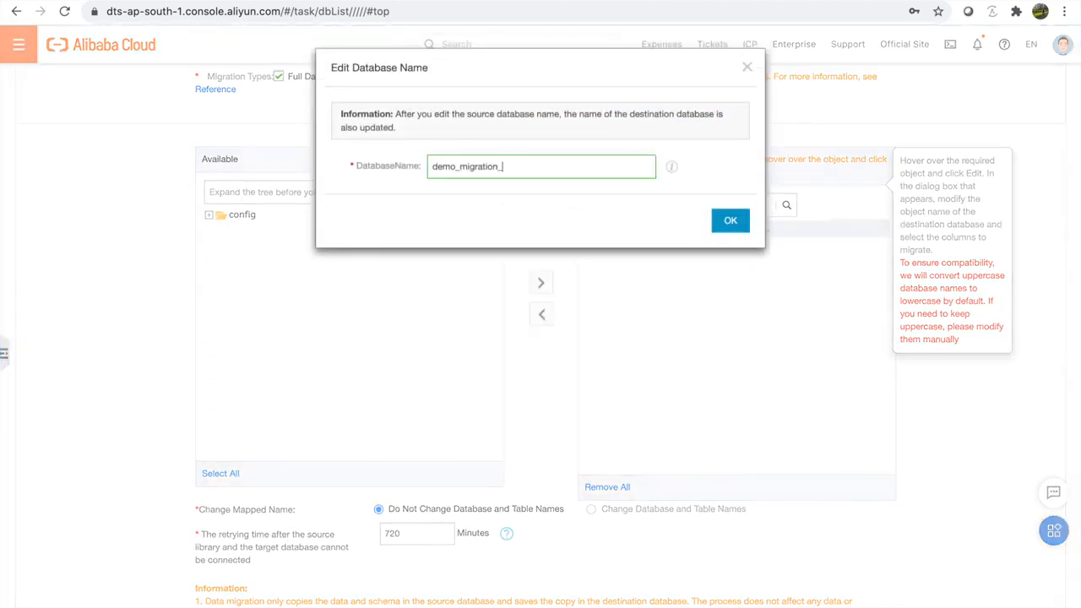
text(st)
key(BackSpace)
key(BackSpace)
text(source)
click(503, 166)
text(from_)
click(733, 225)
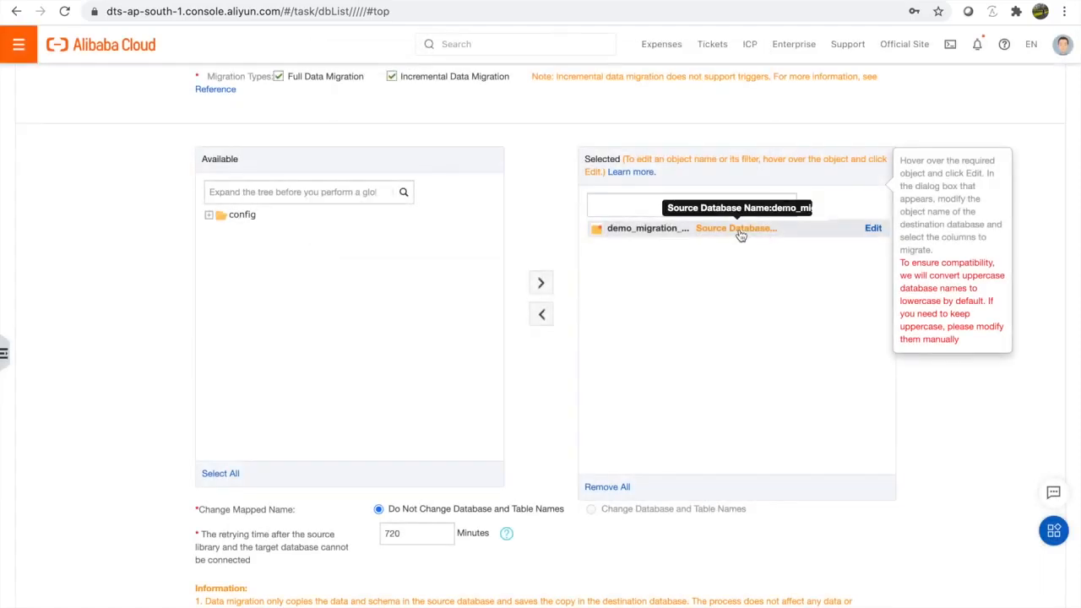
scroll(517, 448, down, 2)
drag(429, 440, 382, 440)
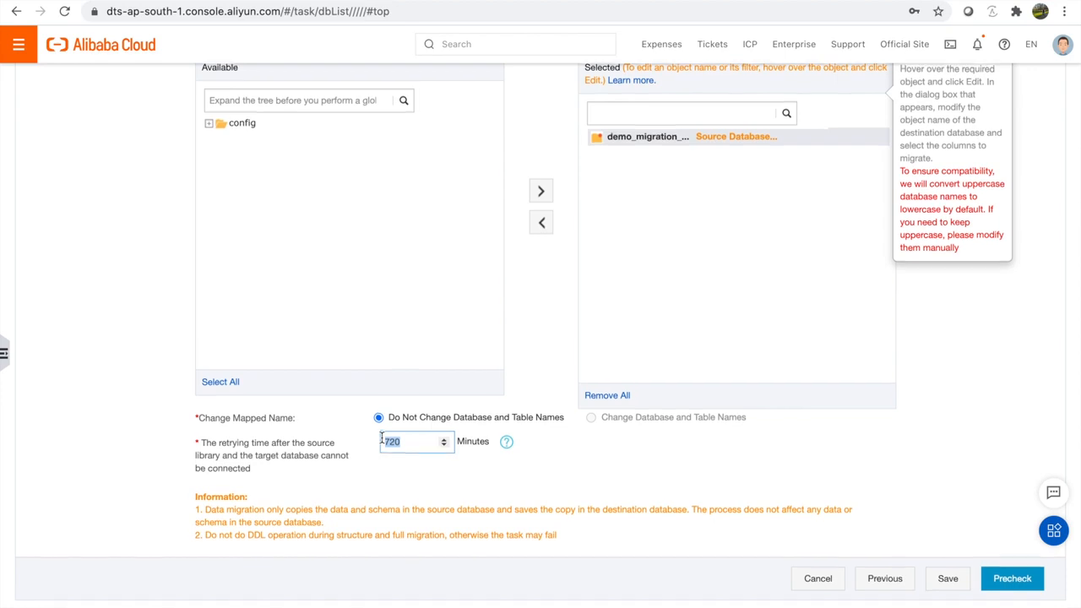
scroll(382, 438, up, 2)
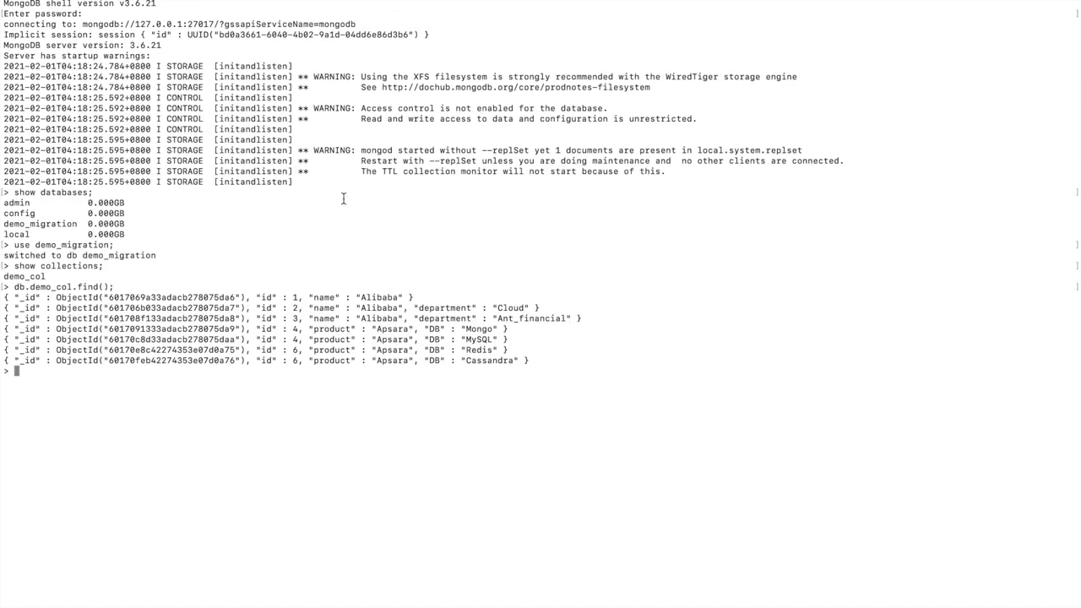
Step: Shut down the source MongoDB server with db.shutdownServer() from the admin database
text(use admin)
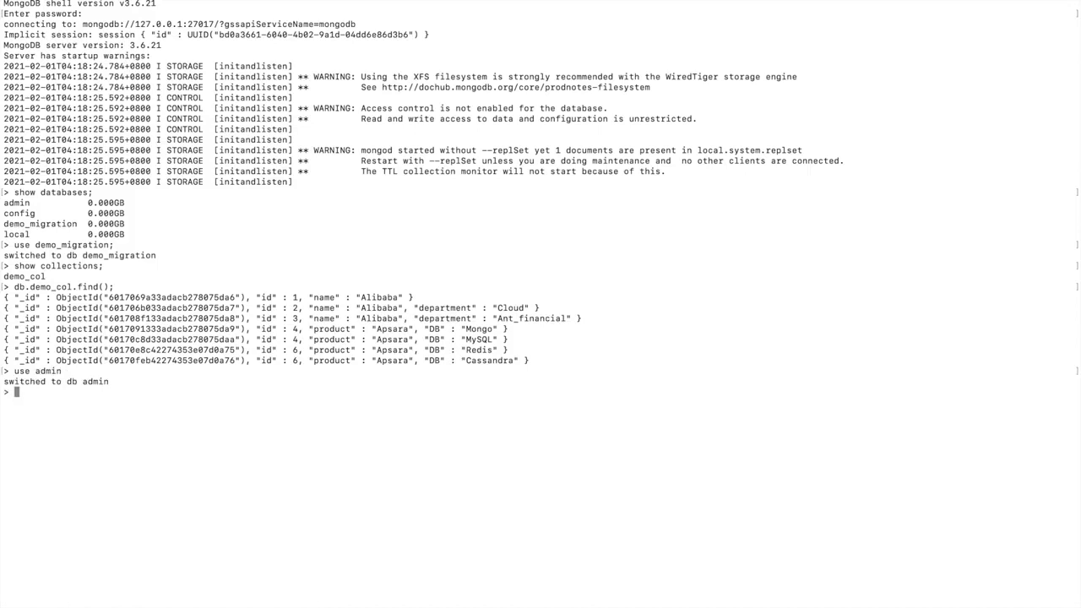
text(db.shutdownServer();)
key(Return)
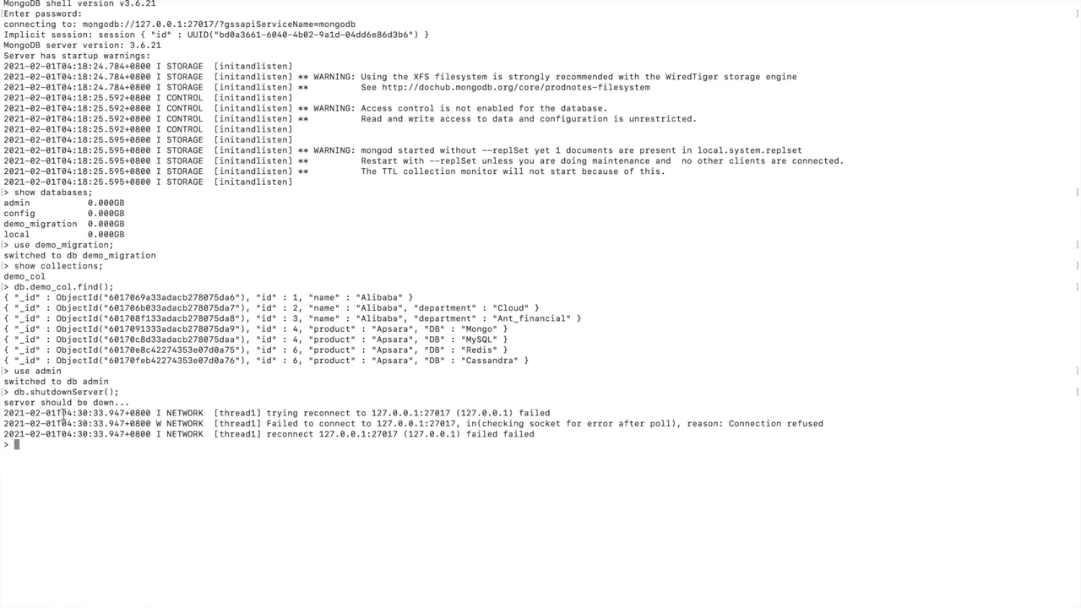
drag(4, 404, 93, 403)
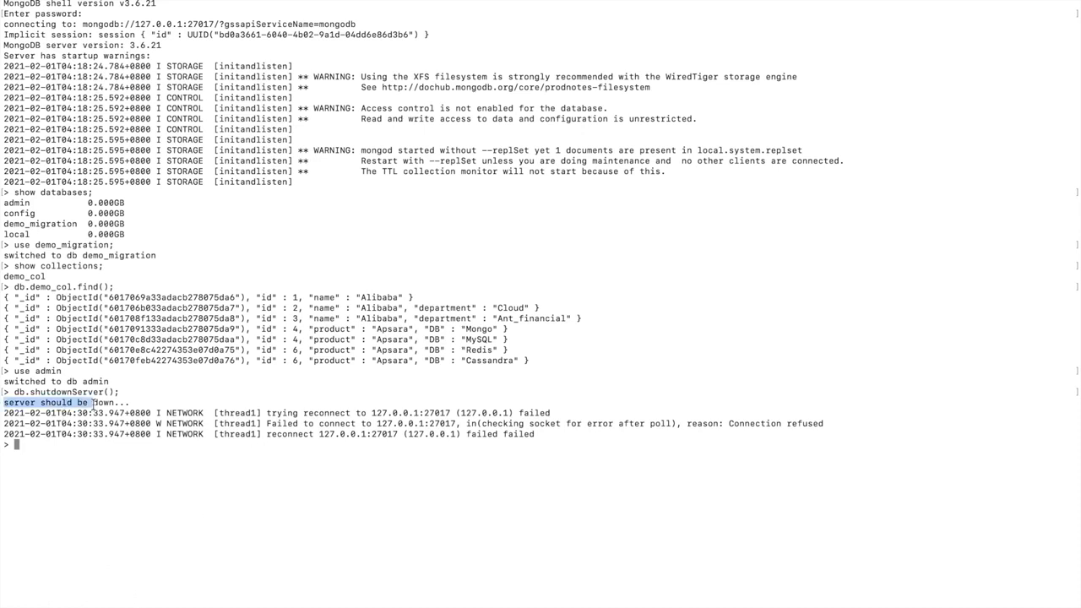
Step: Exit the mongo shell and retry the mongo login, which now fails with connection refused
text(exit)
key(Return)
key(Up)
key(Return)
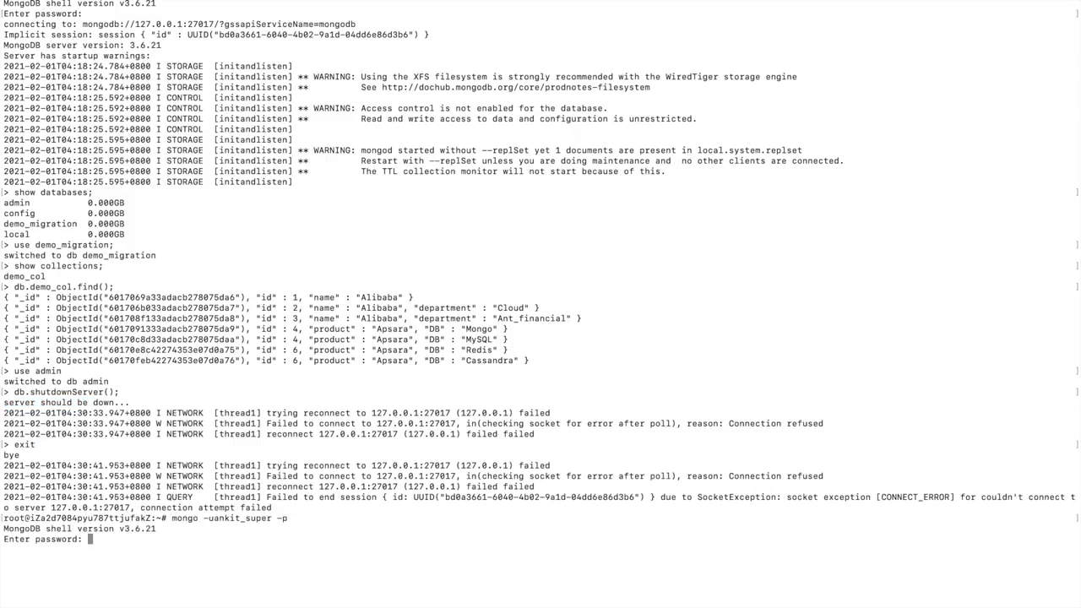
key(Return)
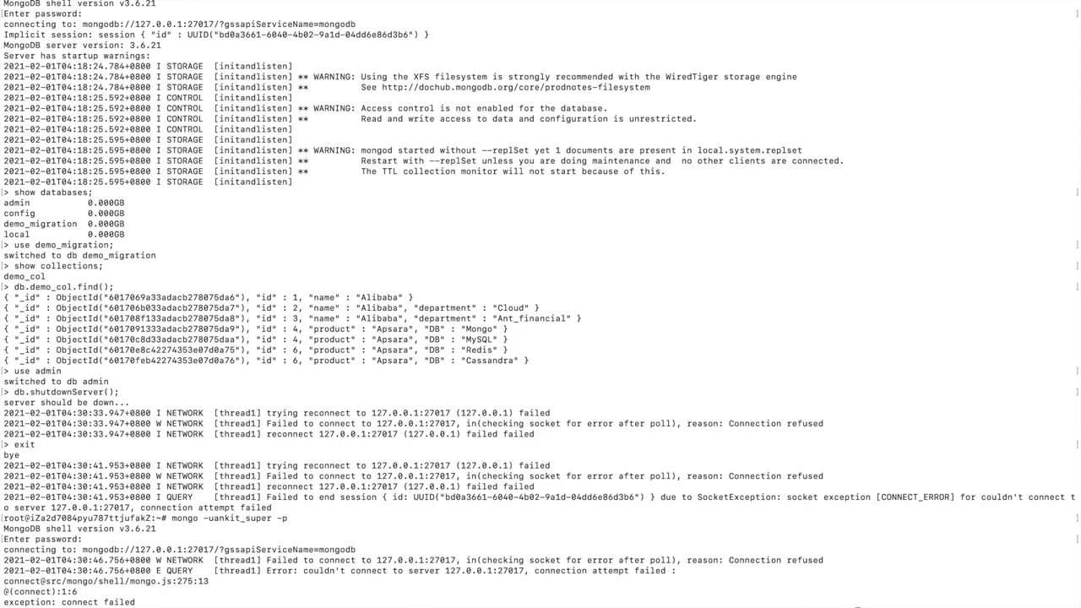
Step: Restart mongod as replica set rs0 with --auth, log back into mongo, and run the DTS precheck
key(Return)
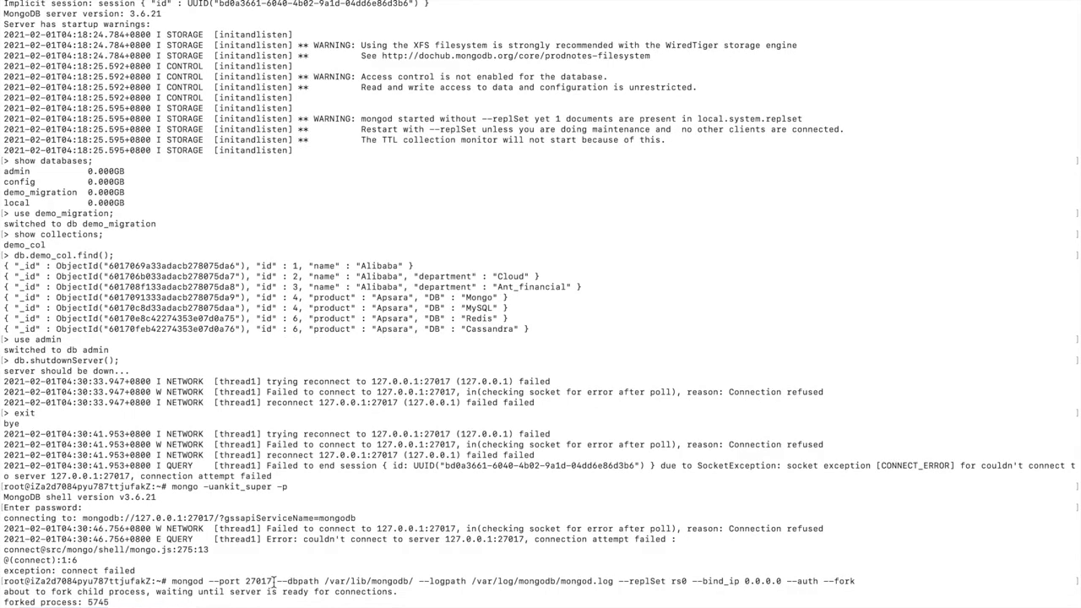
key(Up)
key(Up)
key(Return)
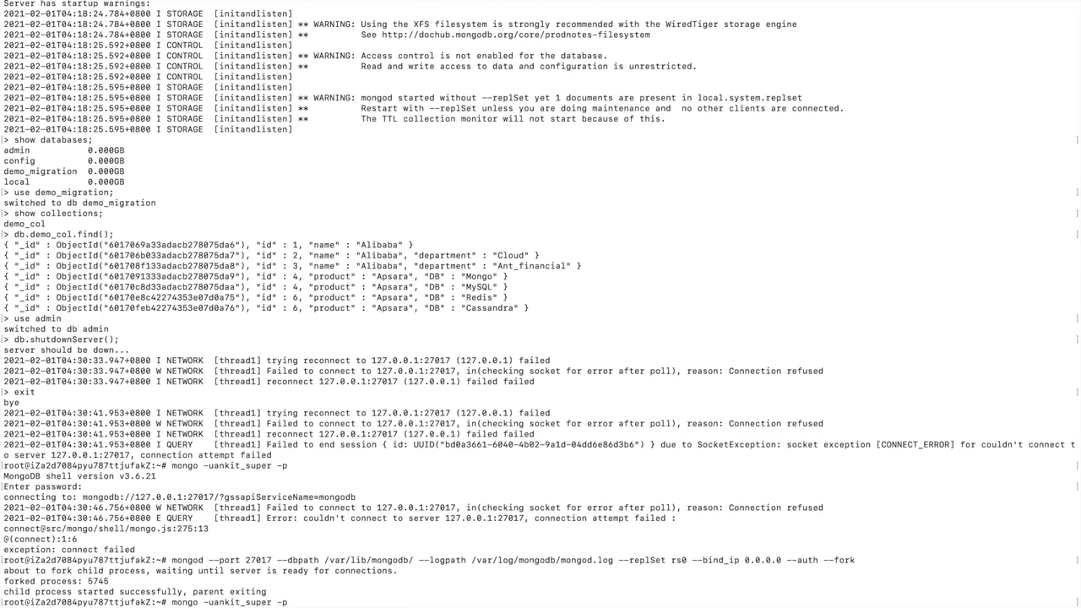
key(Return)
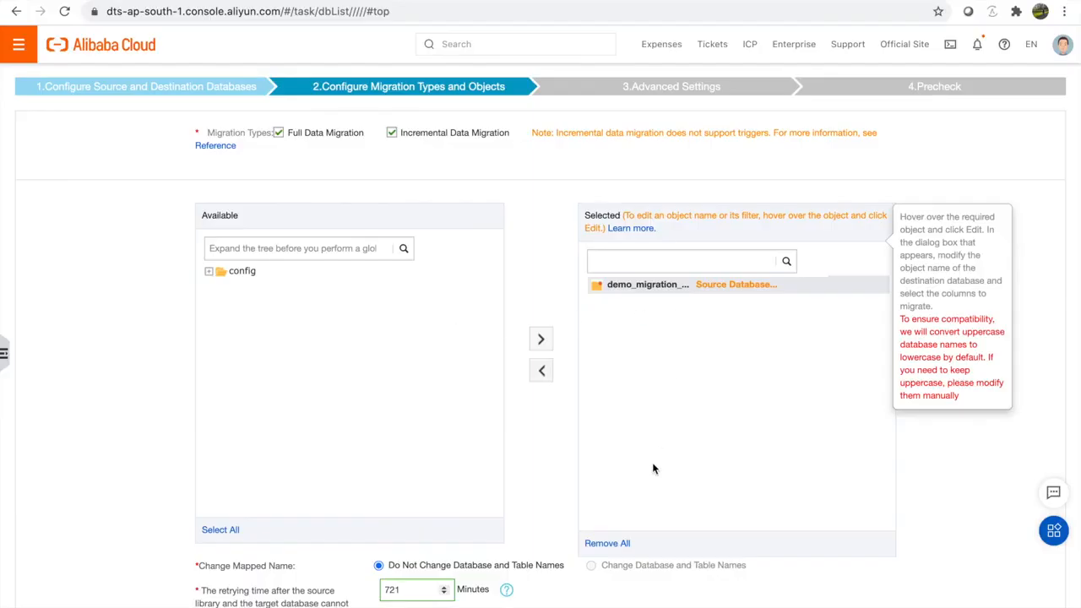
scroll(652, 462, down, 3)
click(1013, 576)
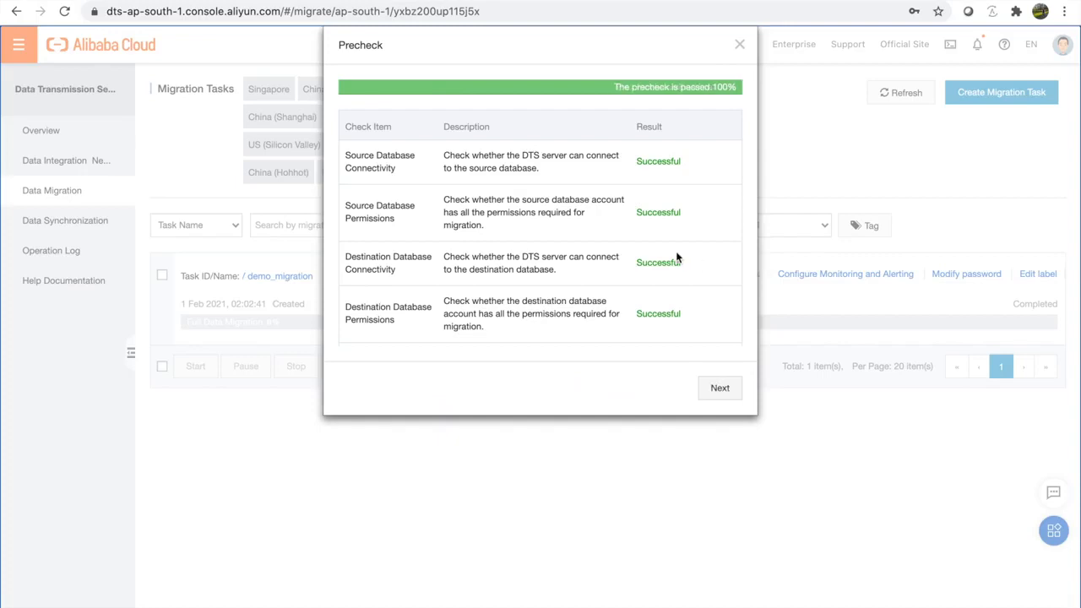
Step: Verify that the operation-logging and source-permission checks passed at 100%, then continue
scroll(676, 253, down, 3)
scroll(677, 254, up, 3)
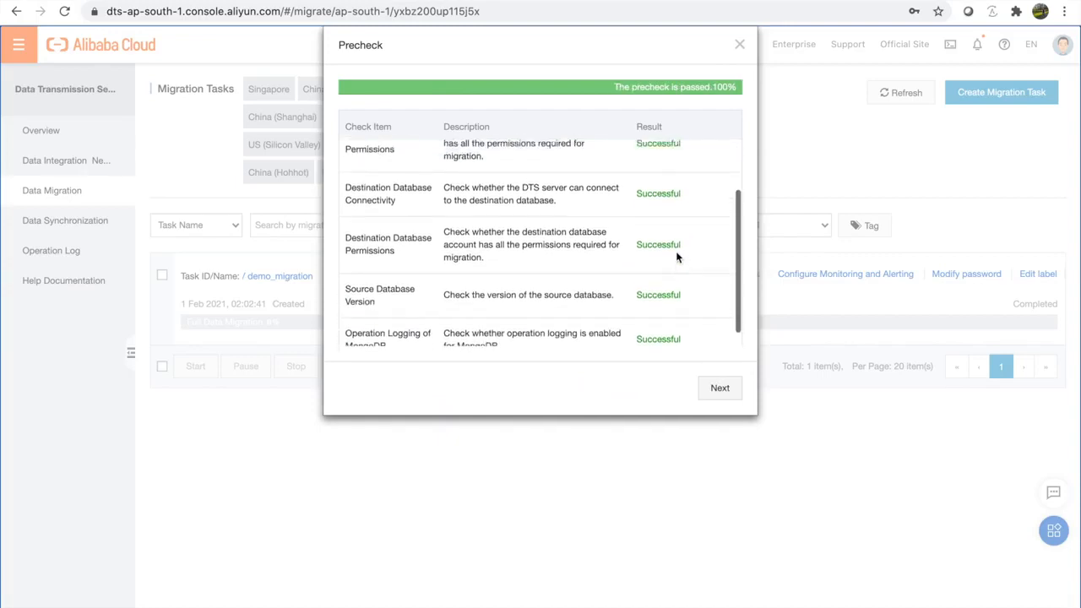
scroll(677, 253, down, 3)
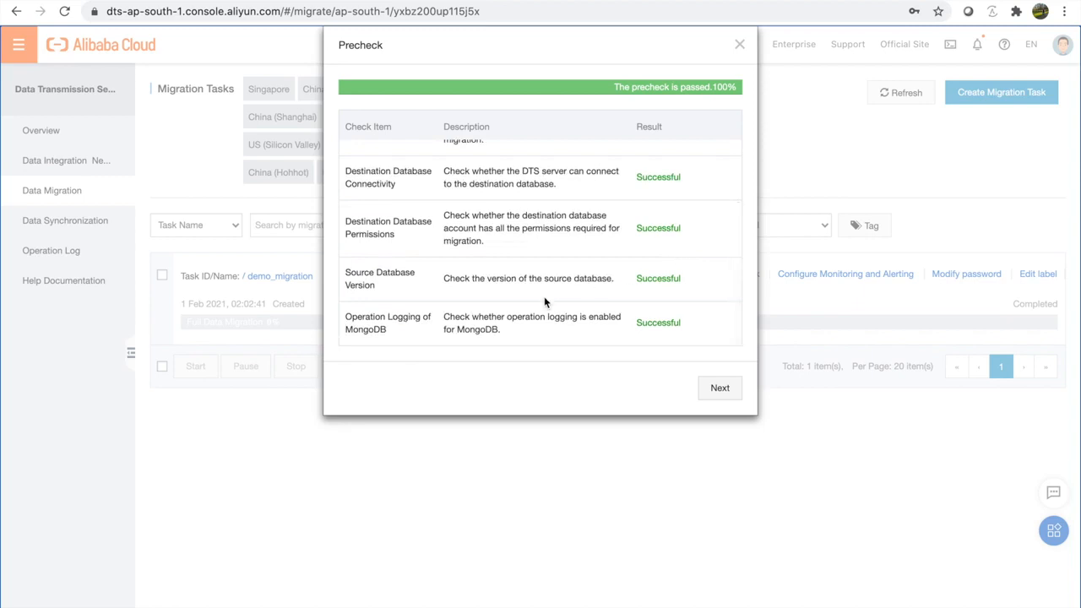
drag(345, 314, 741, 338)
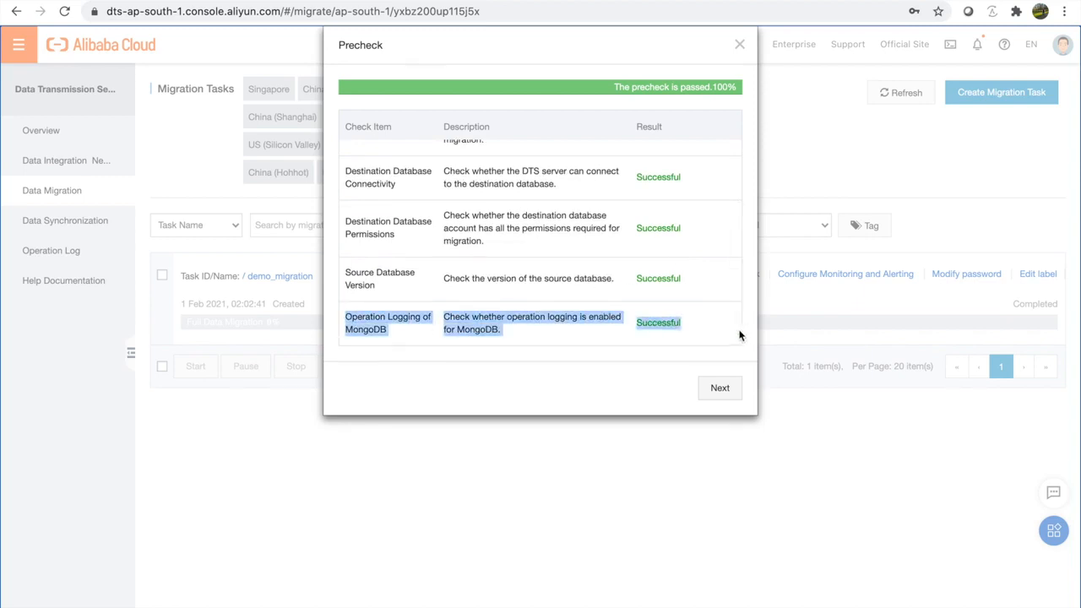
scroll(626, 290, up, 5)
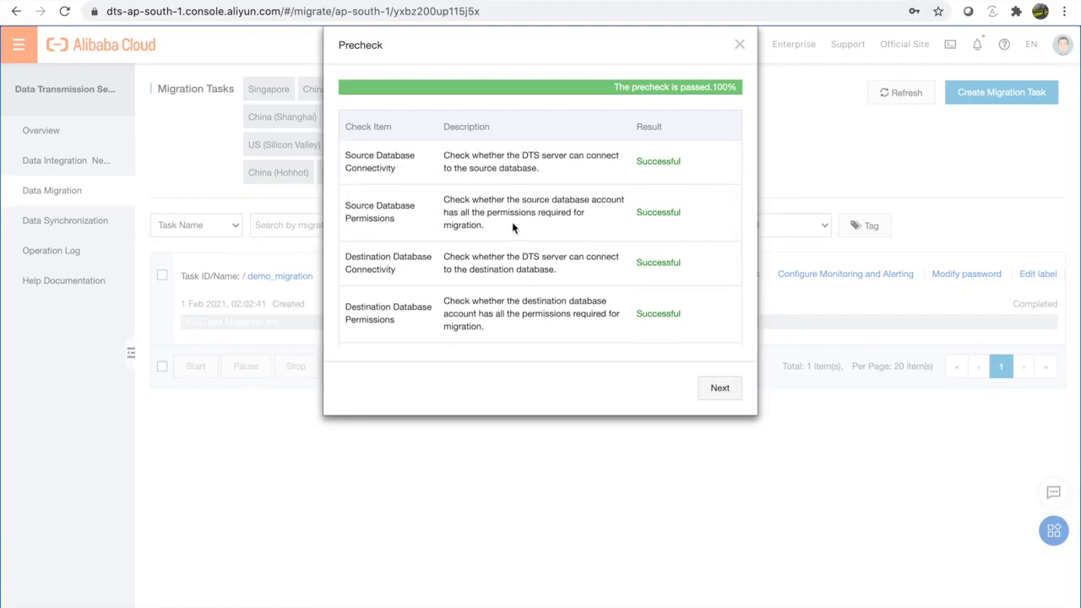
drag(681, 213, 364, 206)
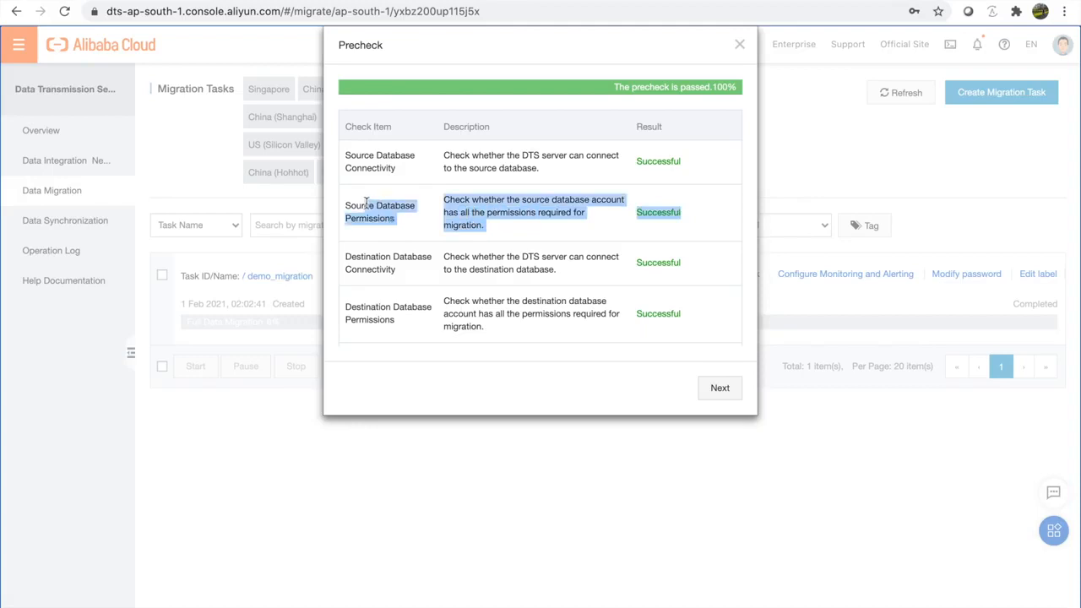
click(718, 390)
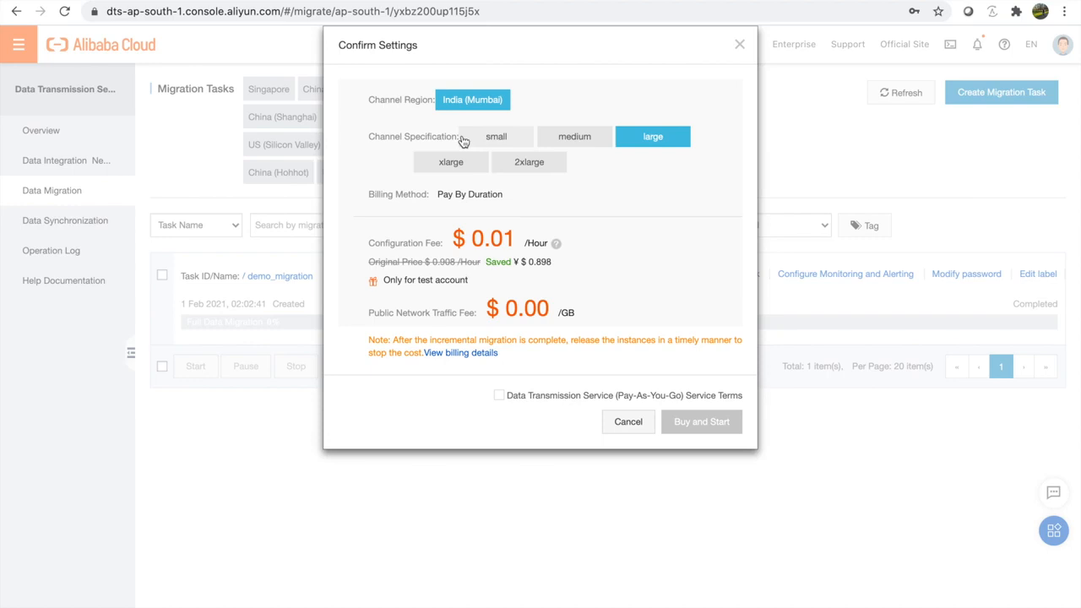
Step: Choose the 2xlarge channel specification, accept the service terms, and buy and start the task
click(530, 169)
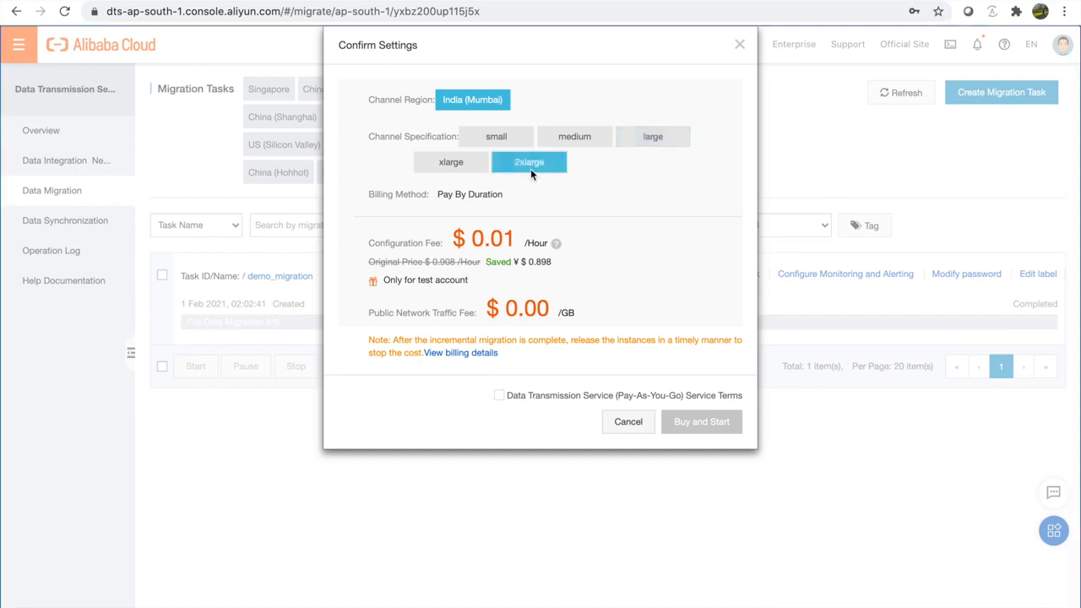
click(499, 396)
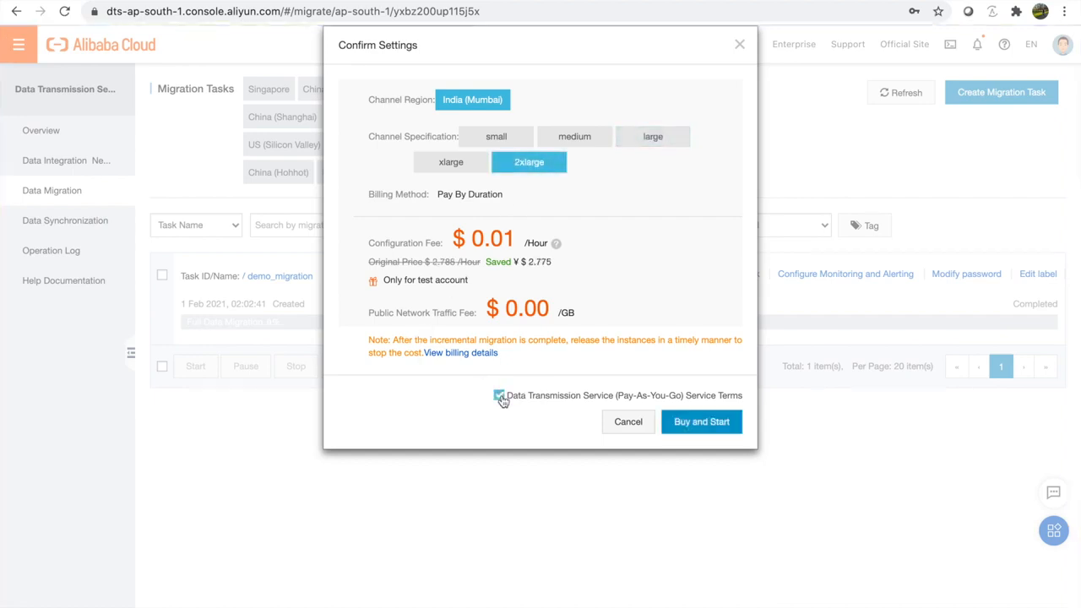
click(701, 422)
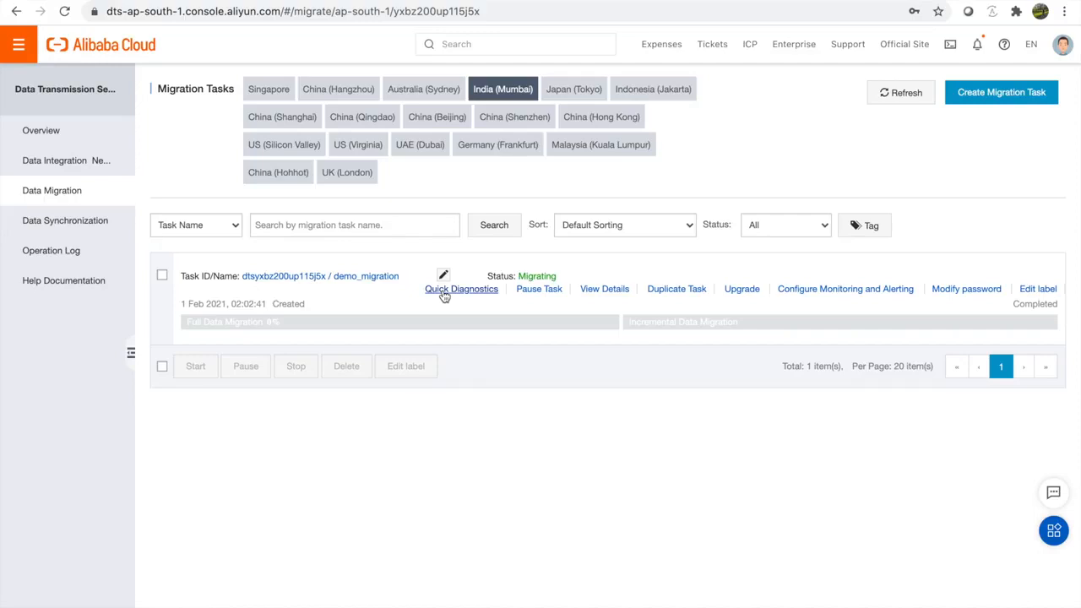
Step: Open View Details on the demo_migration task row
click(623, 290)
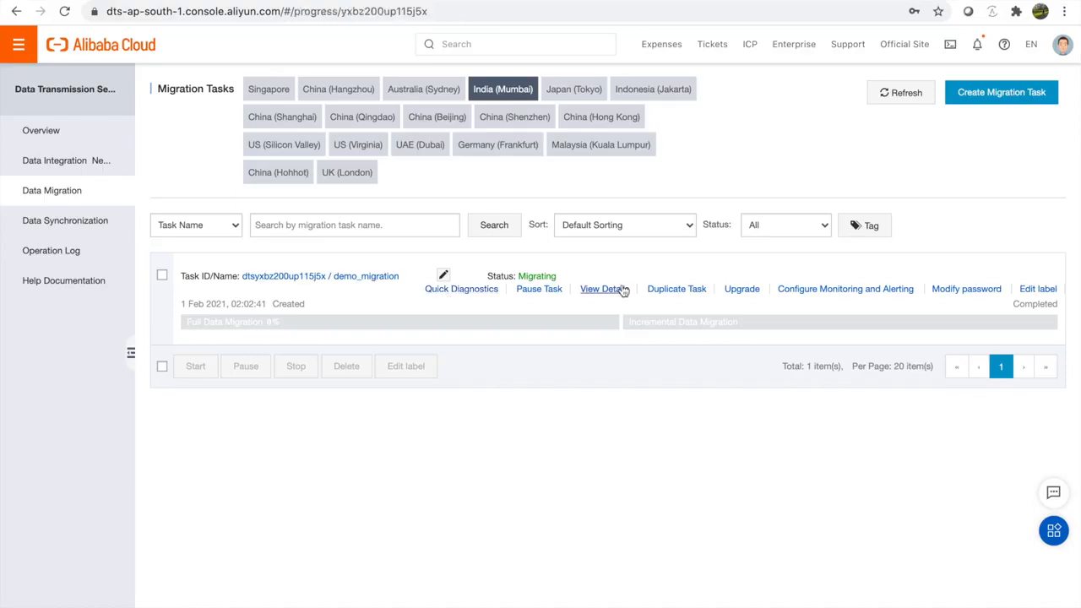
Step: Browse the full and incremental data migration sections under Migration Details
click(65, 159)
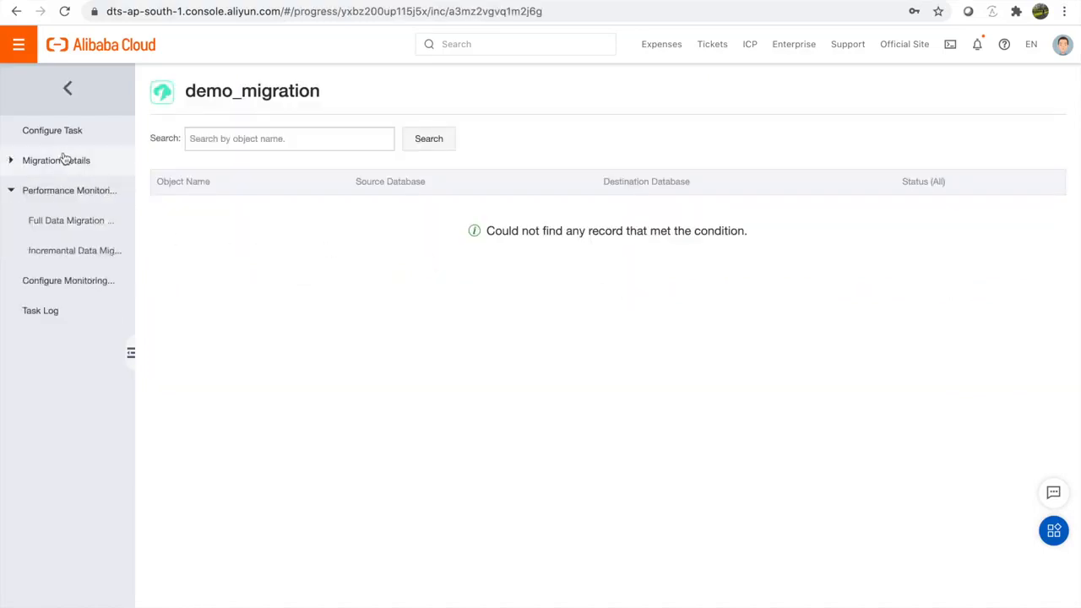
click(64, 159)
click(39, 200)
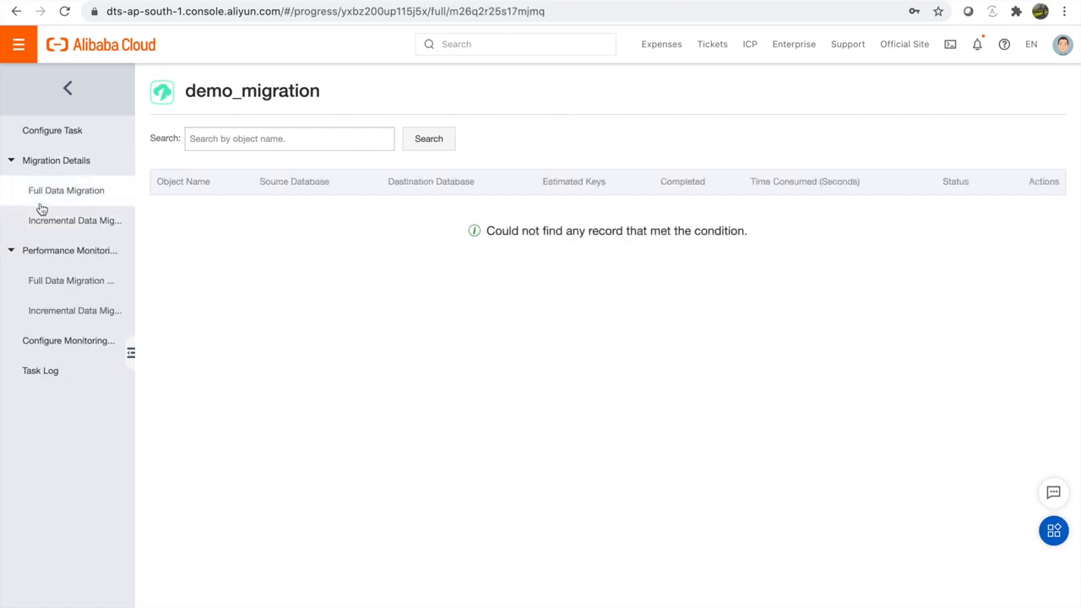
click(54, 165)
click(54, 164)
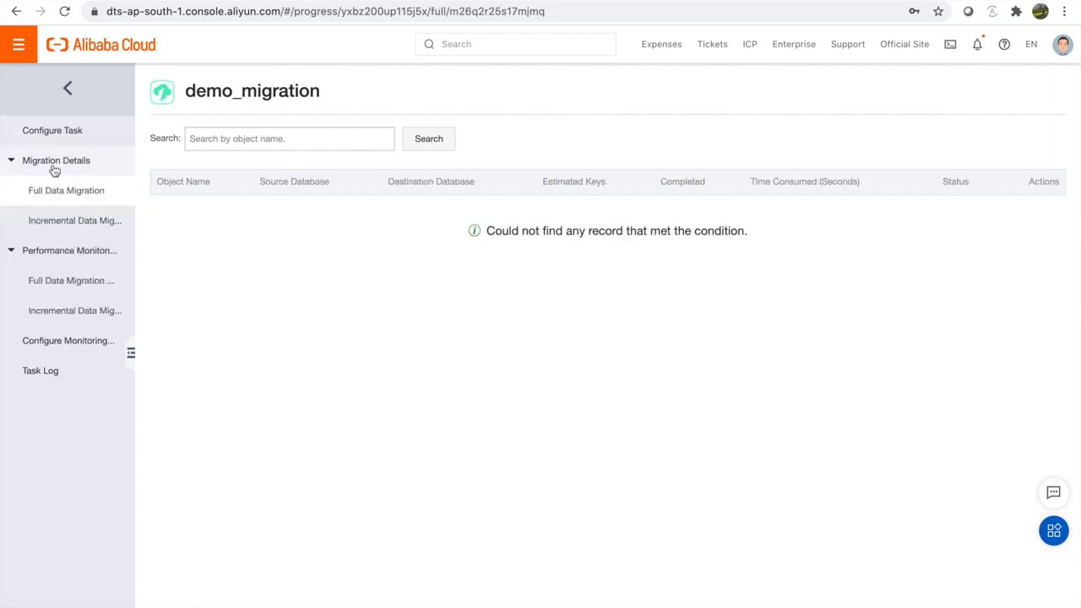
click(73, 217)
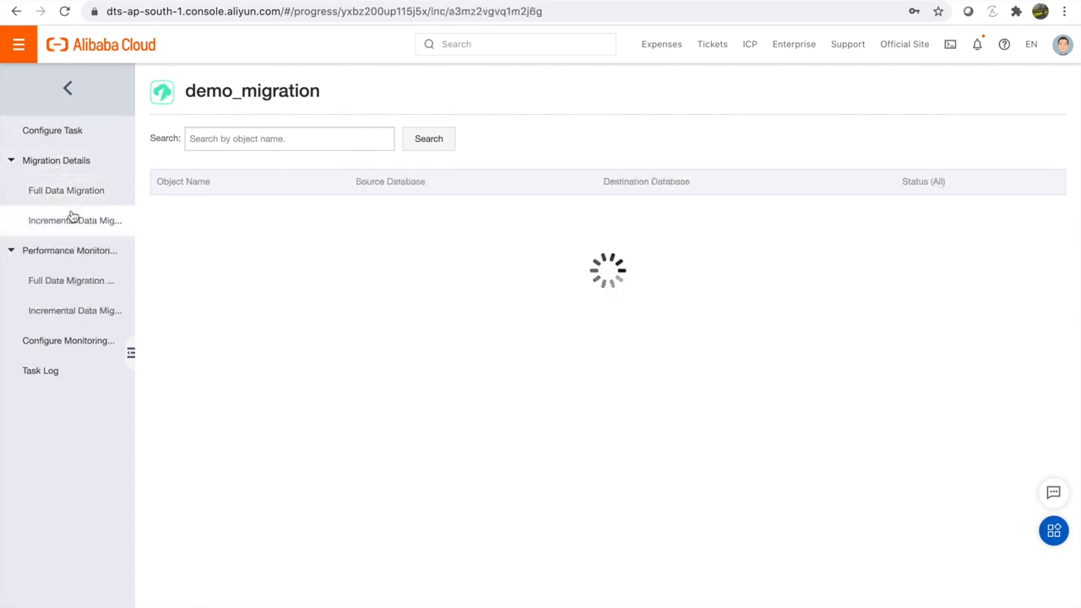
click(82, 194)
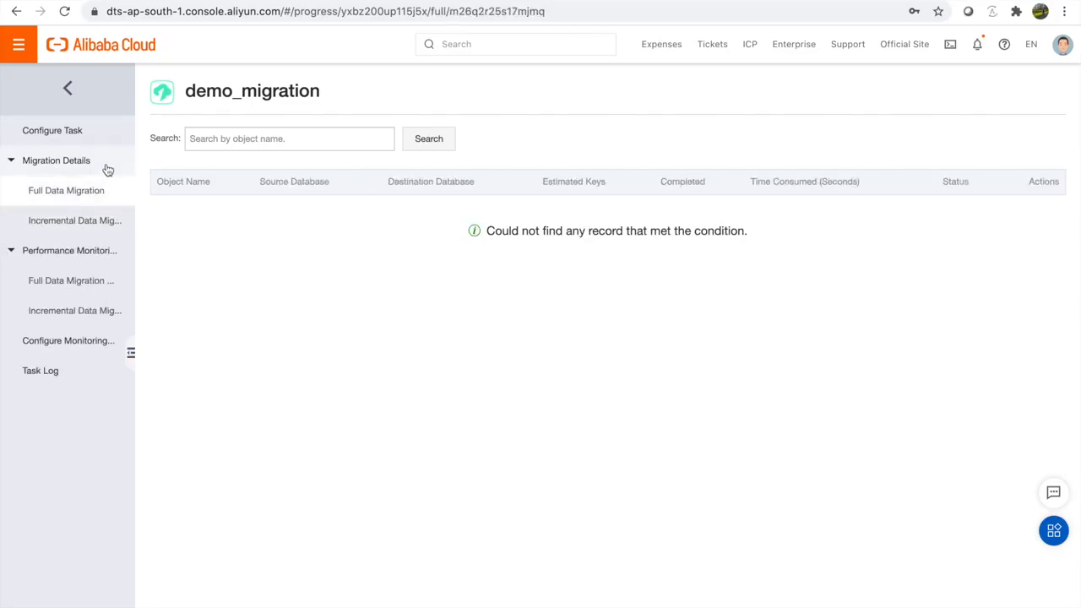
Step: Review the task configuration: instance ID, task name demo_migration and migration types
click(84, 128)
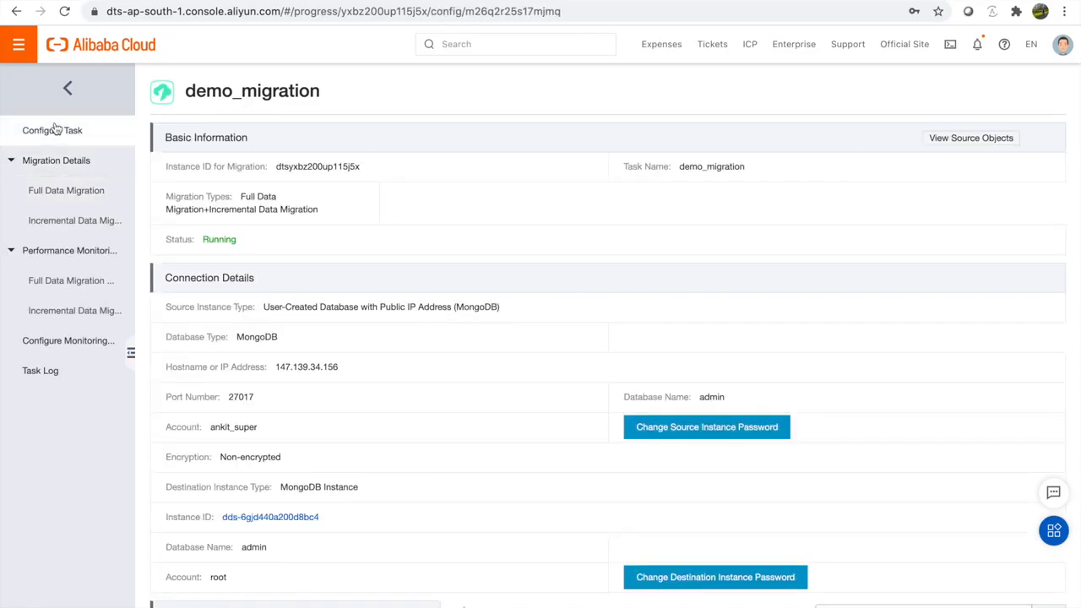
drag(167, 166, 361, 168)
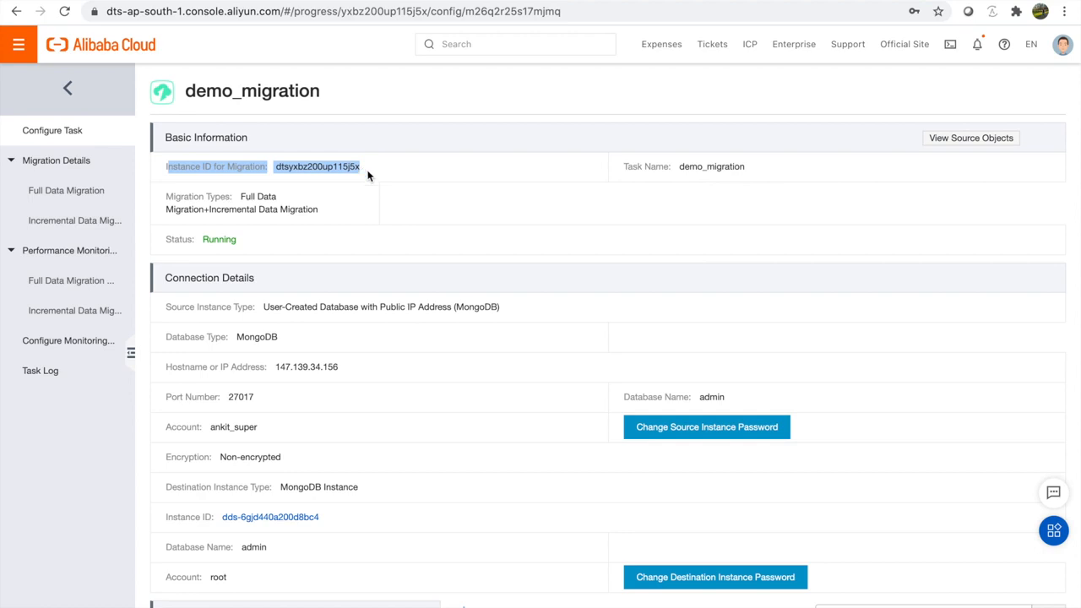
drag(367, 175, 259, 168)
drag(622, 166, 780, 179)
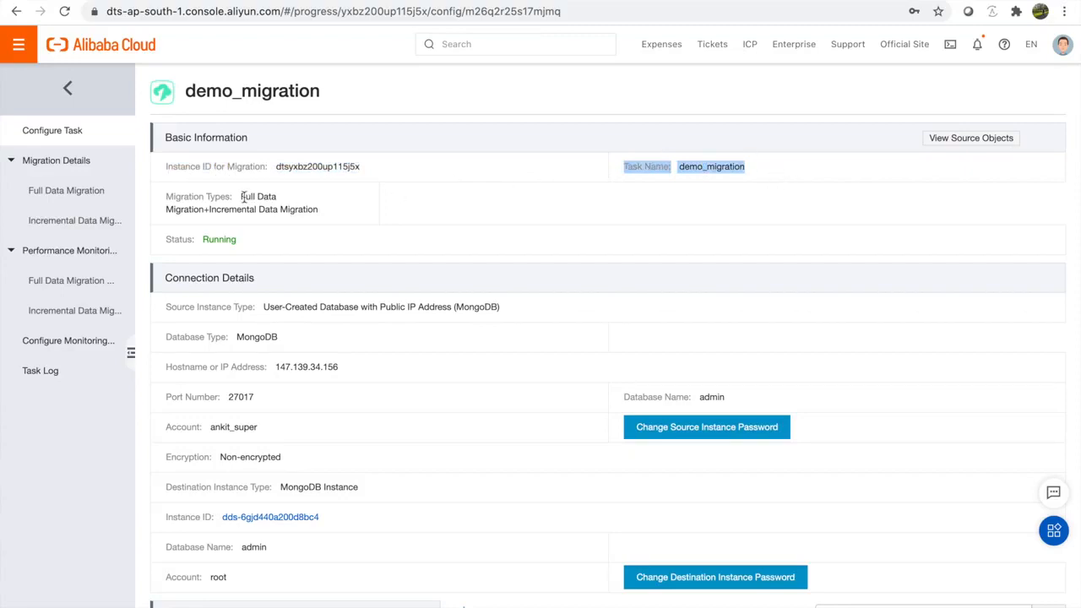
drag(242, 196, 311, 228)
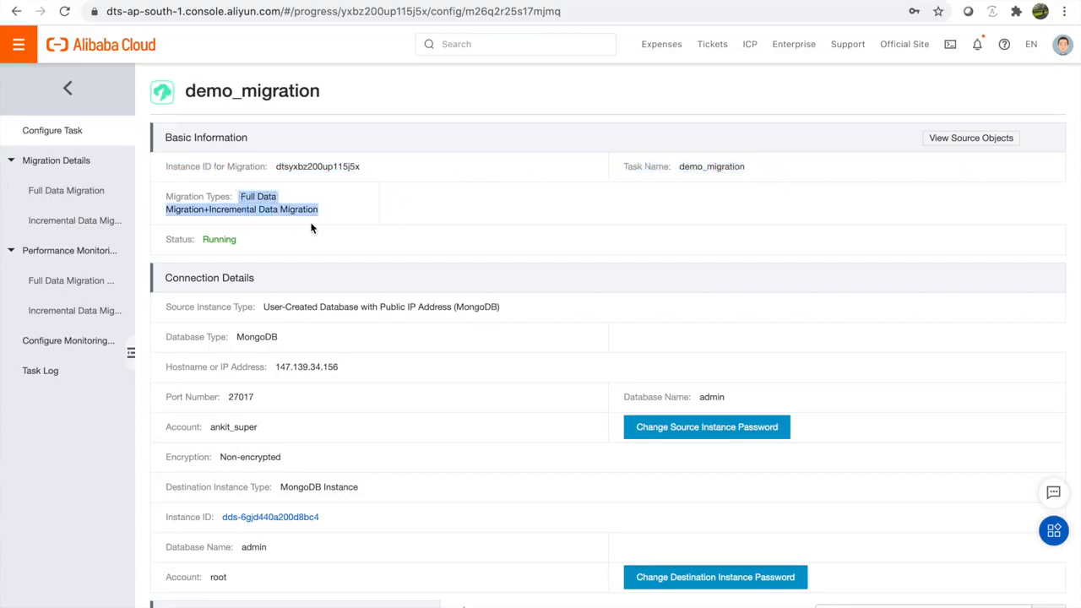
scroll(310, 228, down, 3)
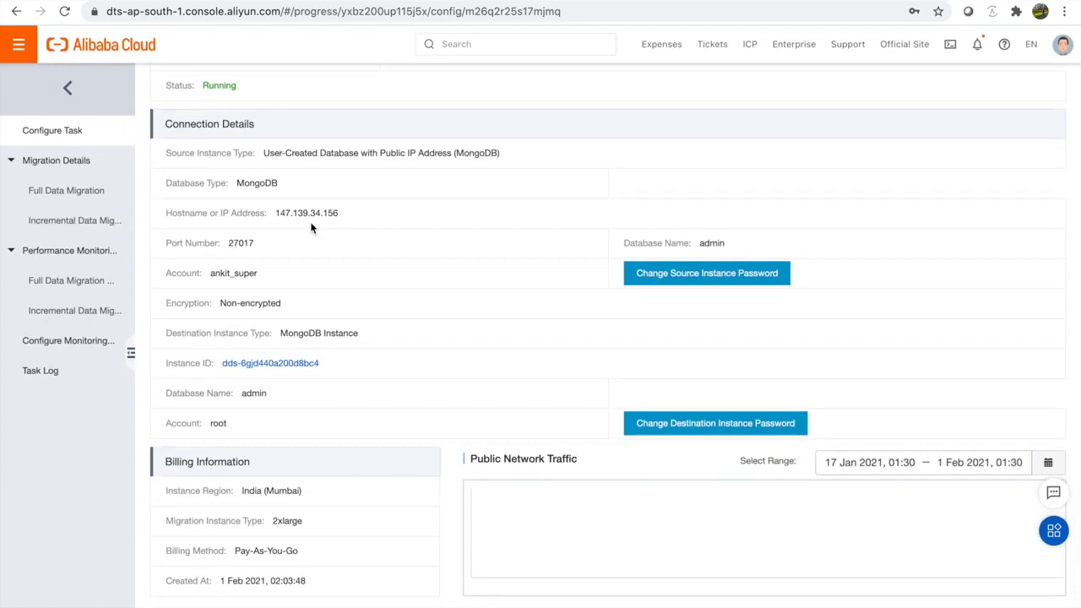
Step: View the full data migration performance charts and date range, then switch to incremental migration performance
click(69, 281)
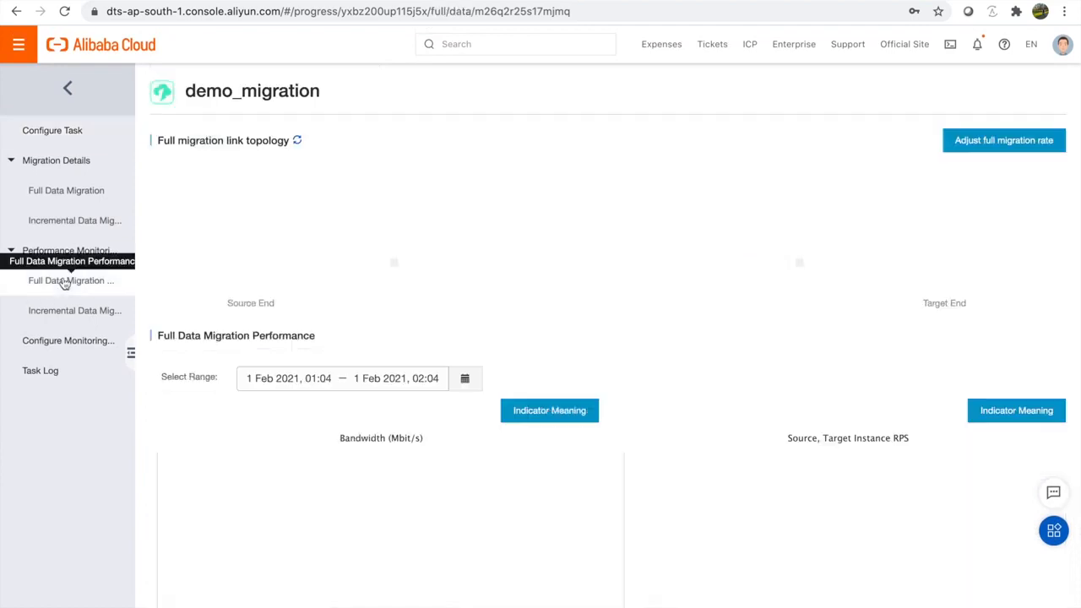
scroll(306, 316, down, 3)
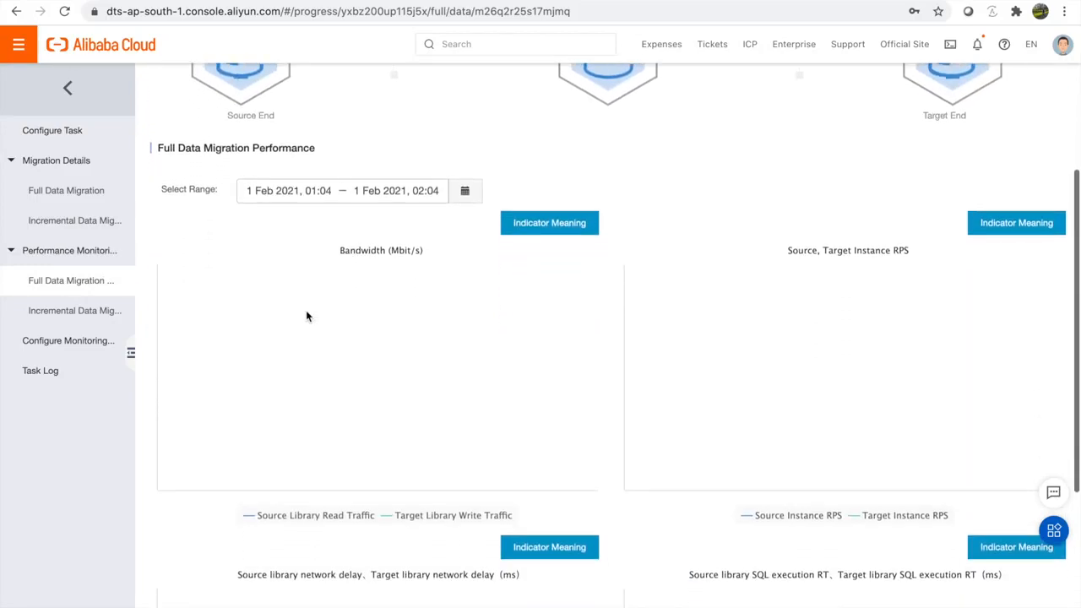
scroll(307, 316, down, 1)
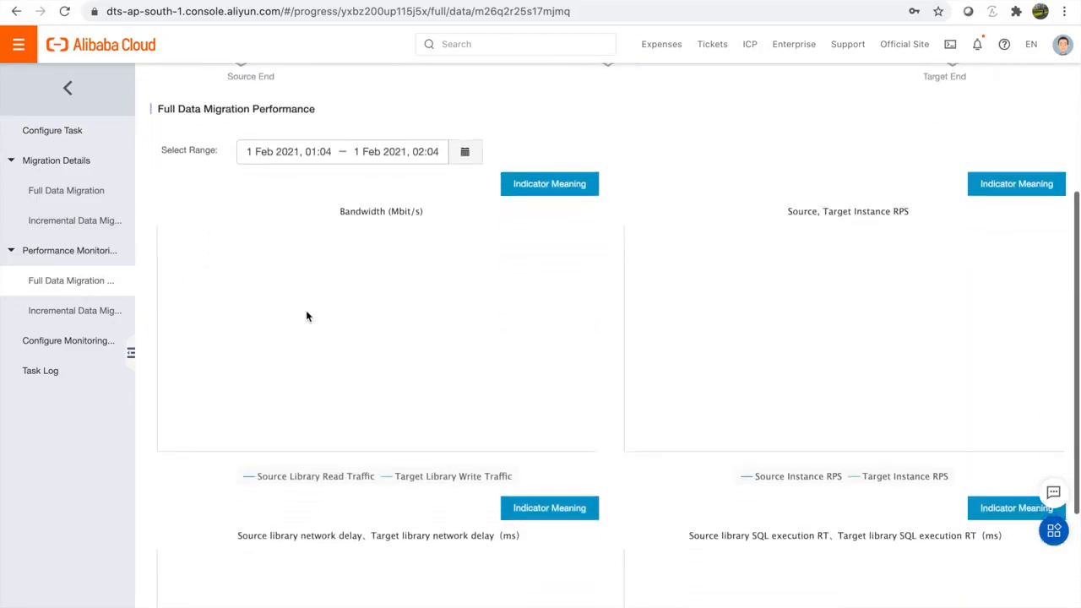
scroll(306, 316, down, 1)
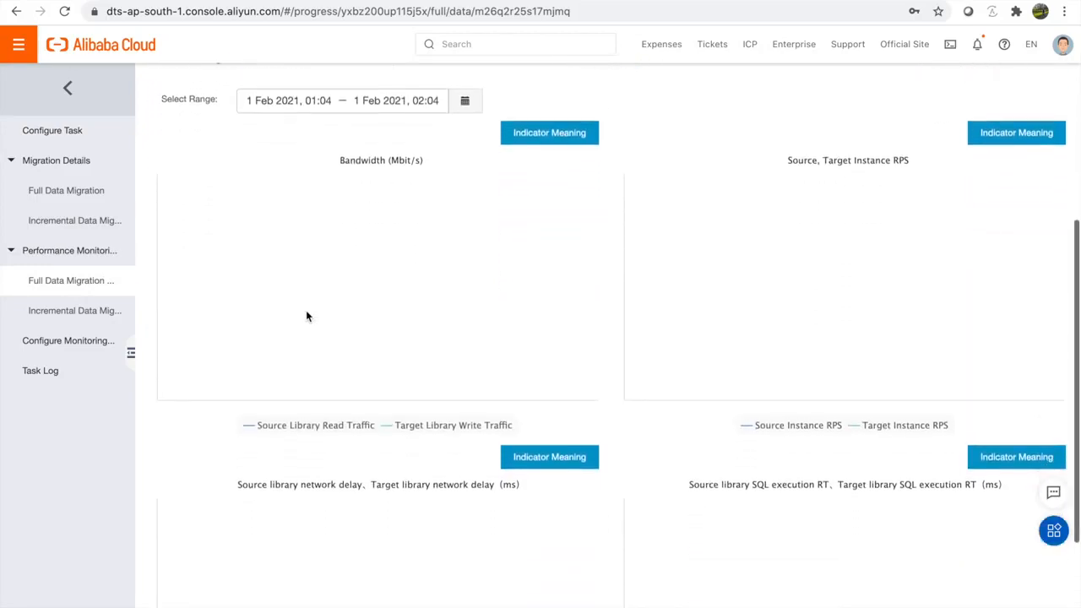
scroll(307, 316, down, 3)
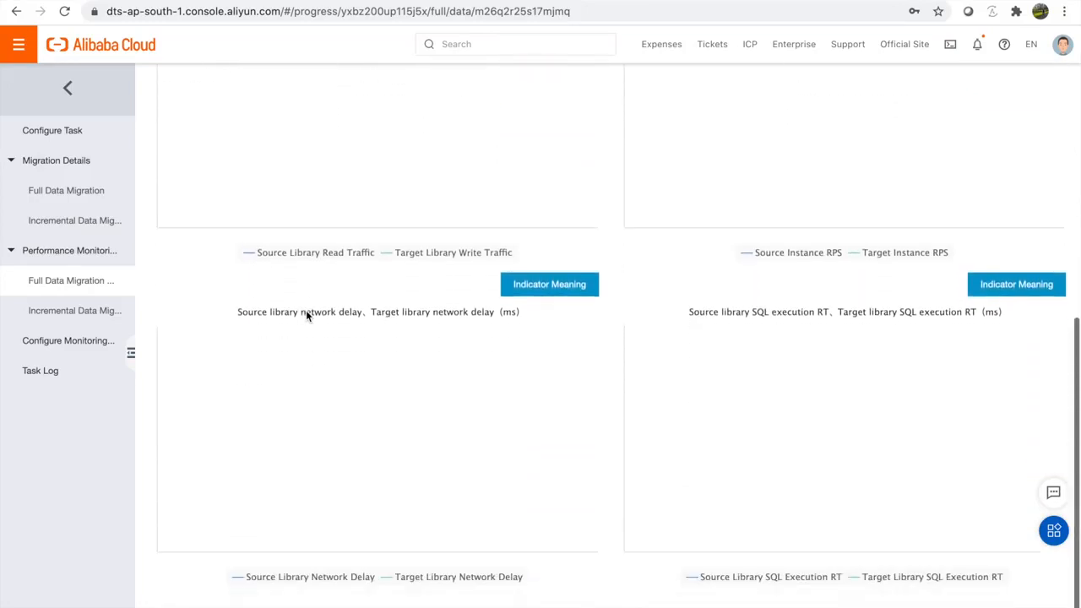
scroll(306, 310, up, 5)
click(466, 380)
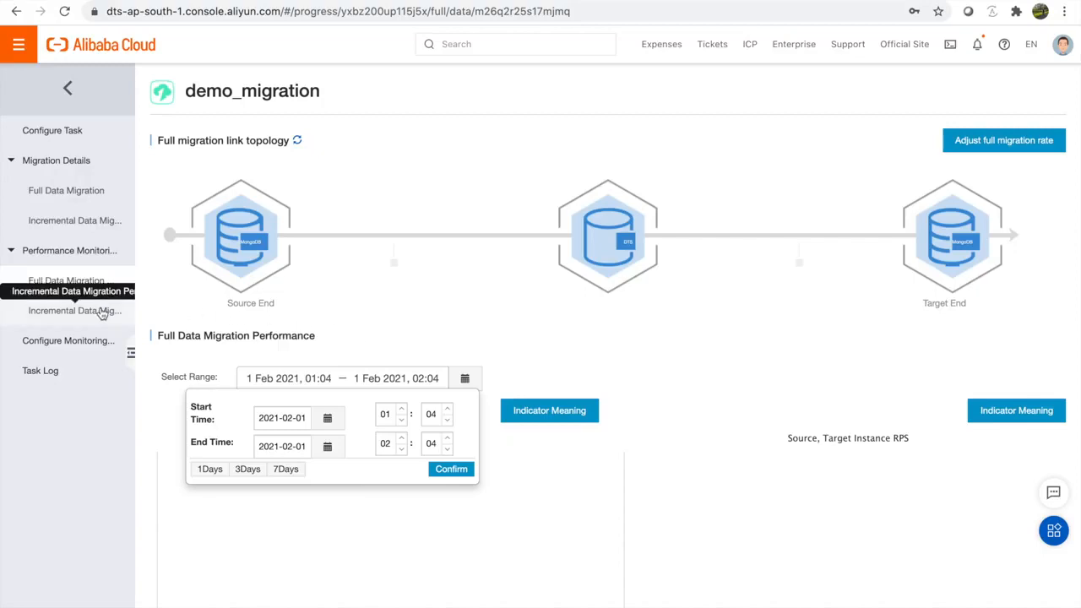
click(36, 309)
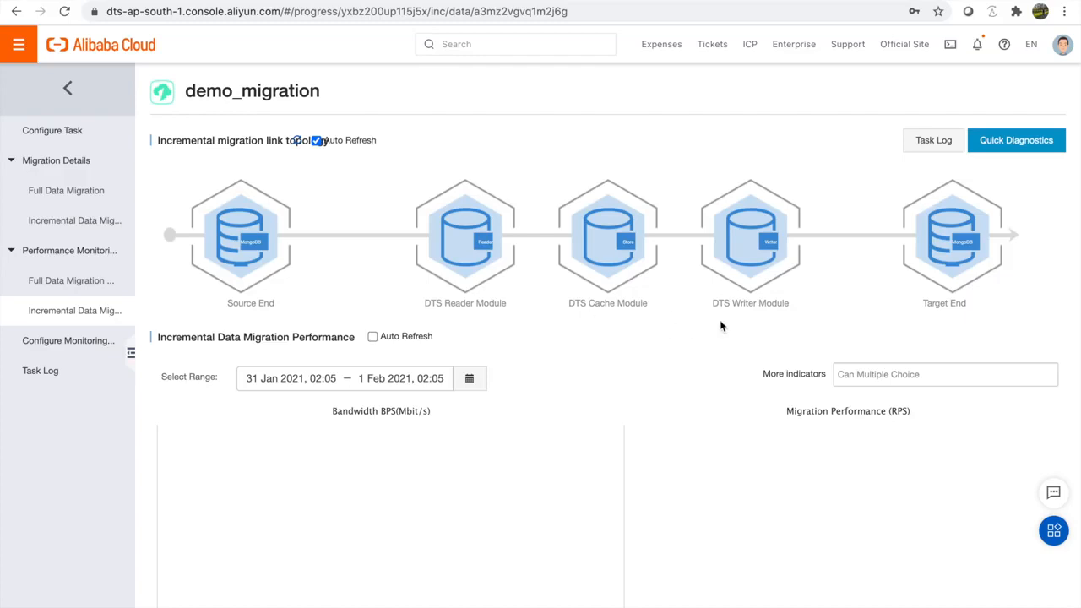
Step: Check the task log, dismiss the NullPointerException error, view the configuration, and return to Migration Tasks
click(933, 140)
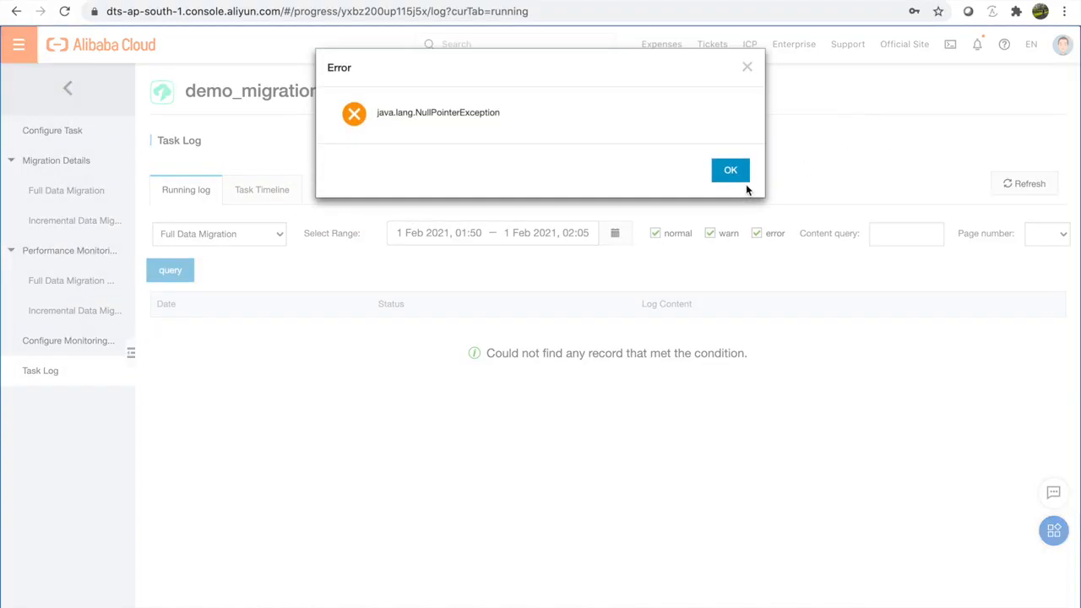
click(731, 170)
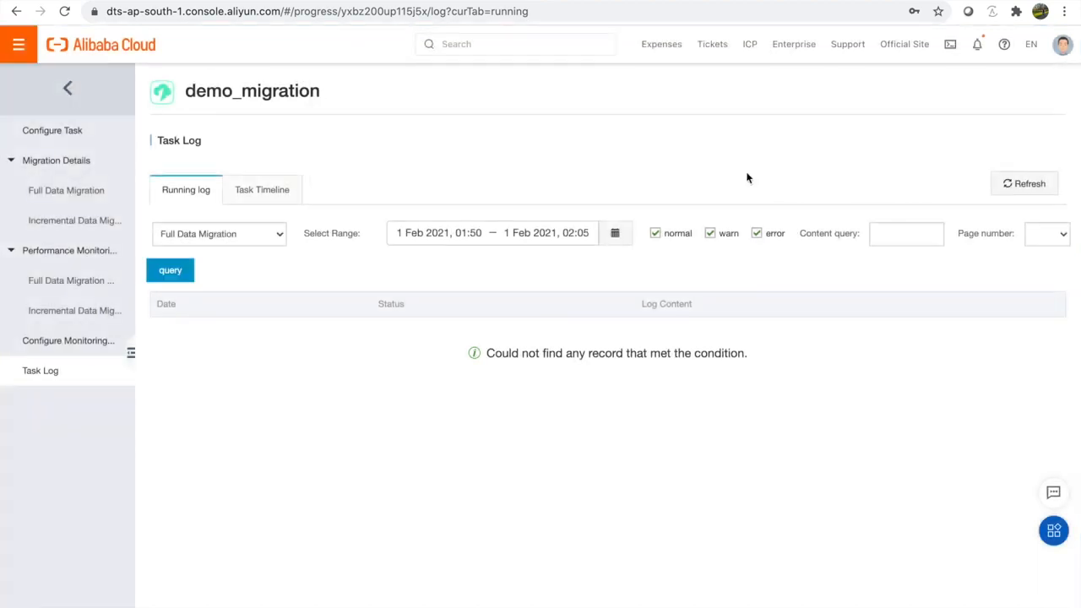
click(51, 133)
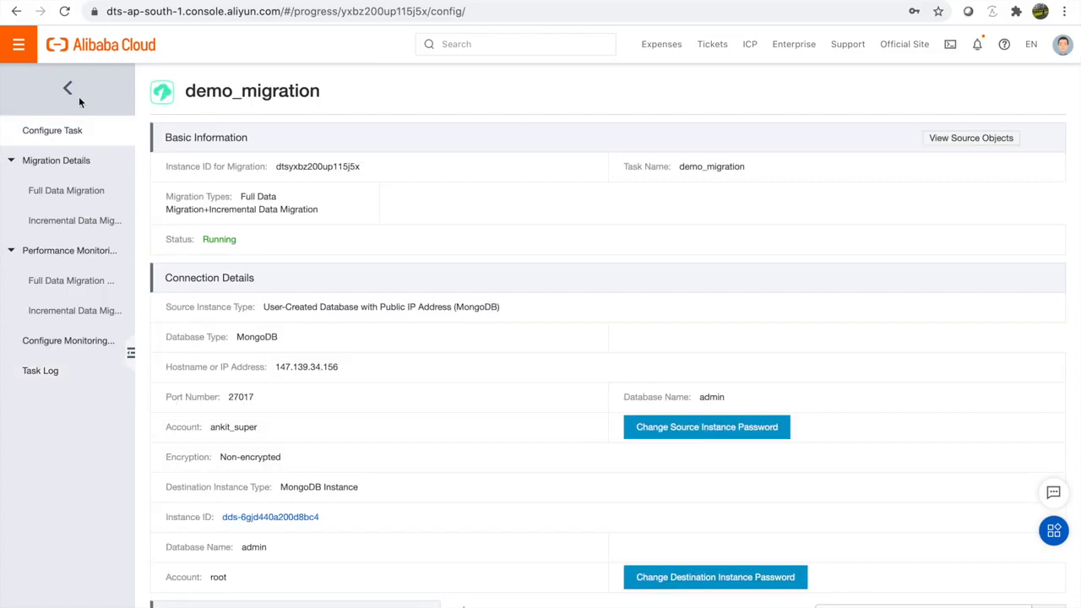
click(72, 95)
click(911, 99)
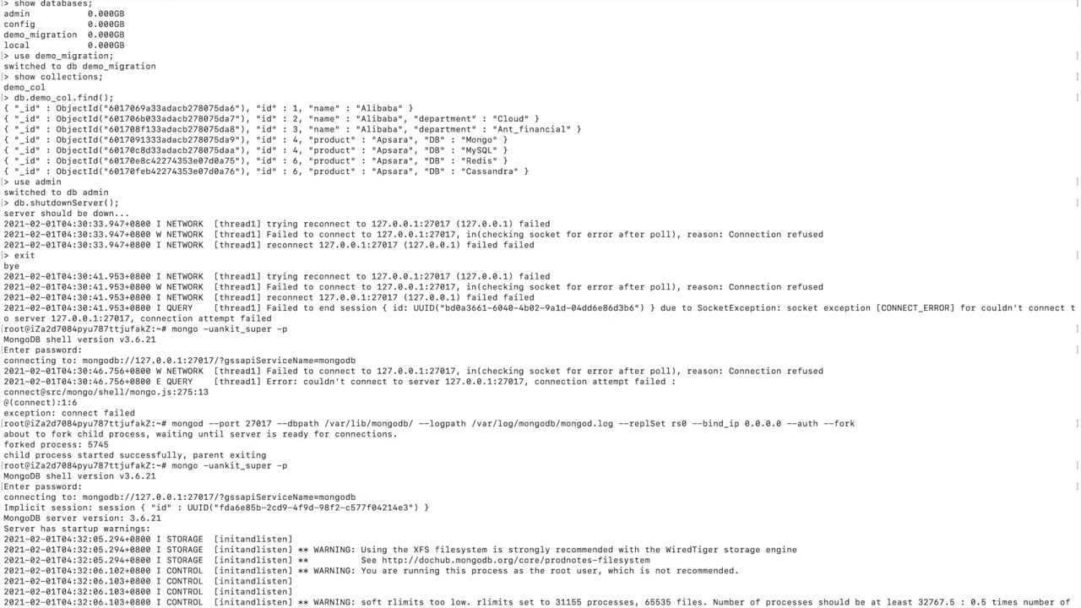
Step: Scroll through the source terminal history to review the demo_col documents
scroll(540, 304, down, 2)
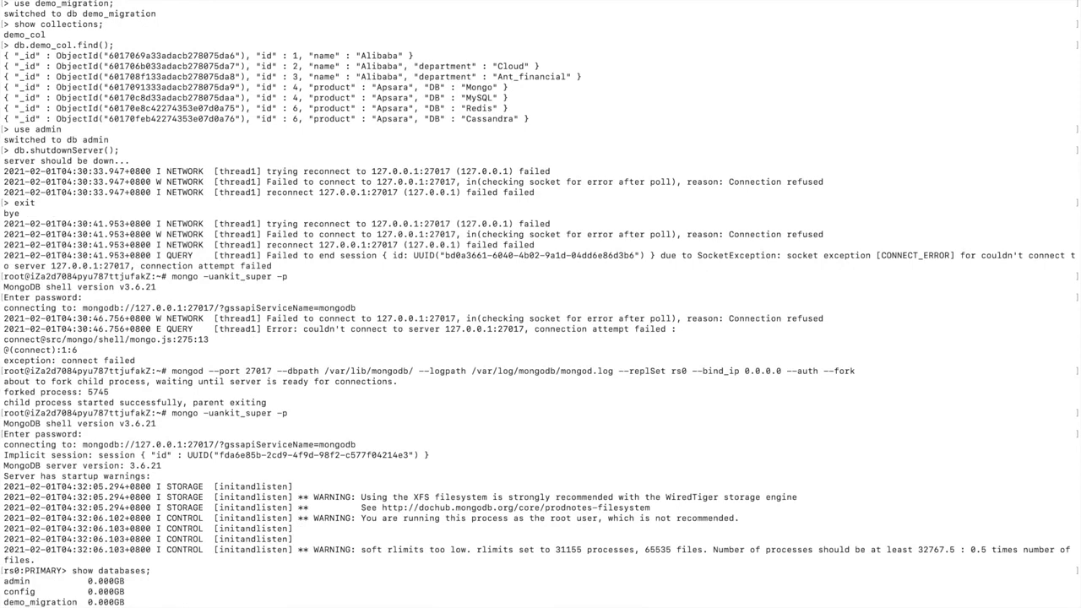
scroll(541, 305, down, 1)
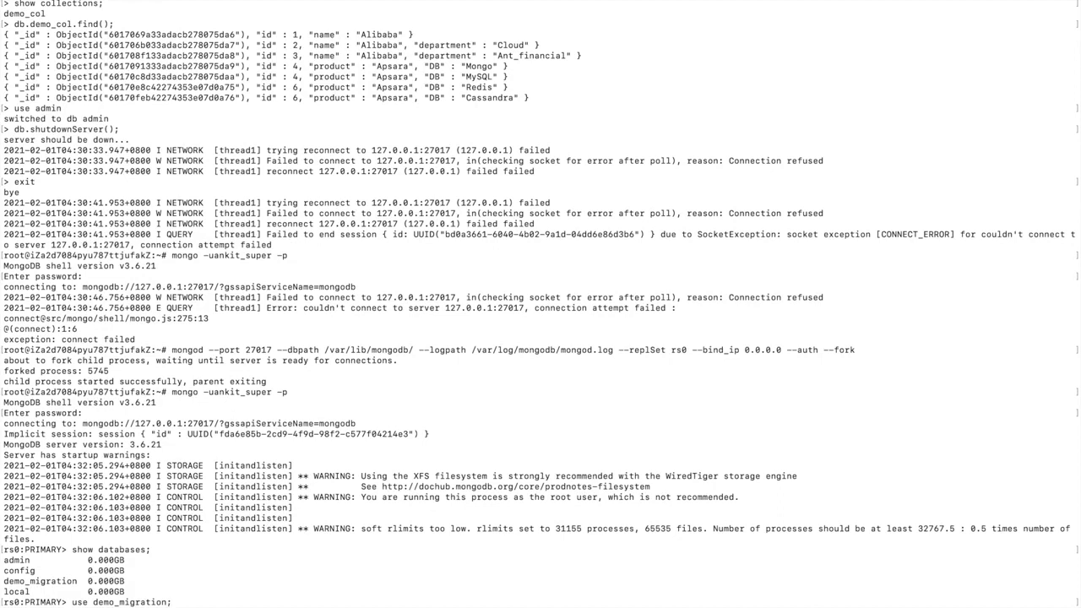
scroll(541, 304, down, 1)
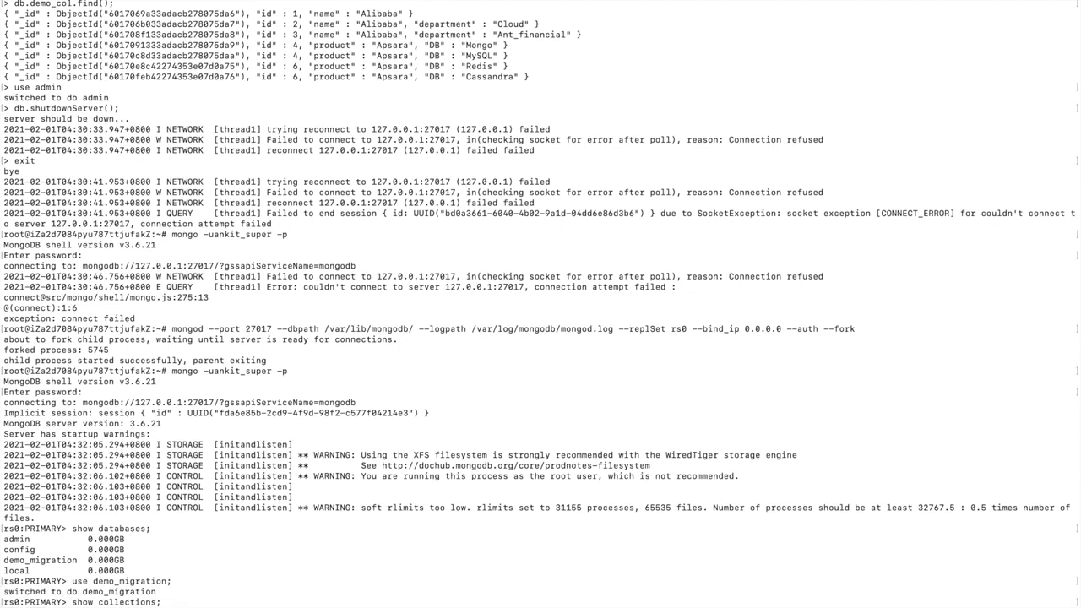
scroll(540, 304, down, 3)
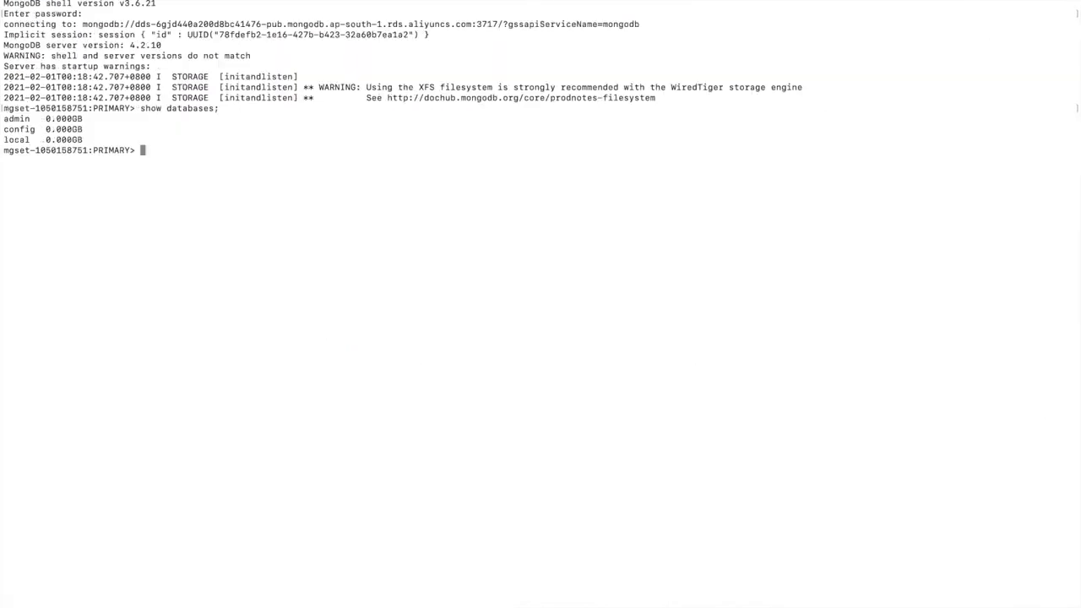
Step: List the cloud databases and switch to demo_migration_from_source
text(show databases;)
key(Return)
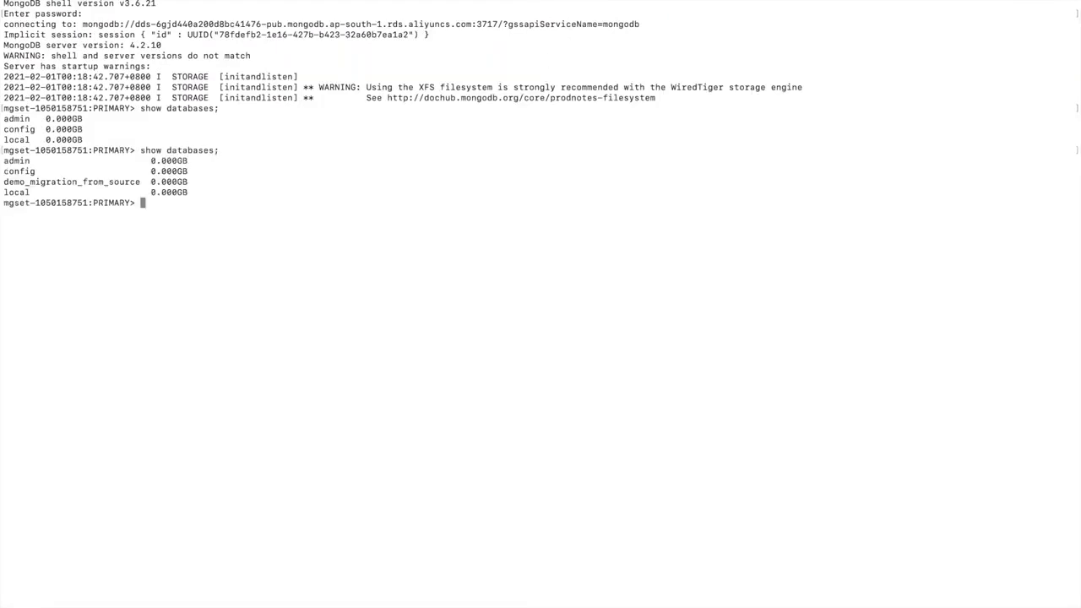
double_click(85, 181)
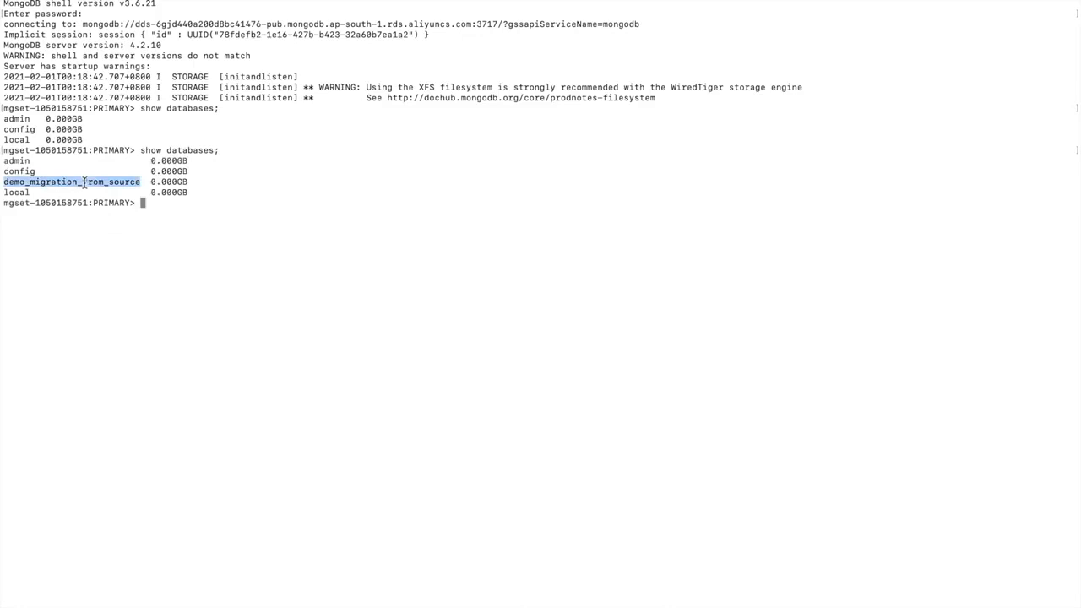
click(85, 182)
text(use)
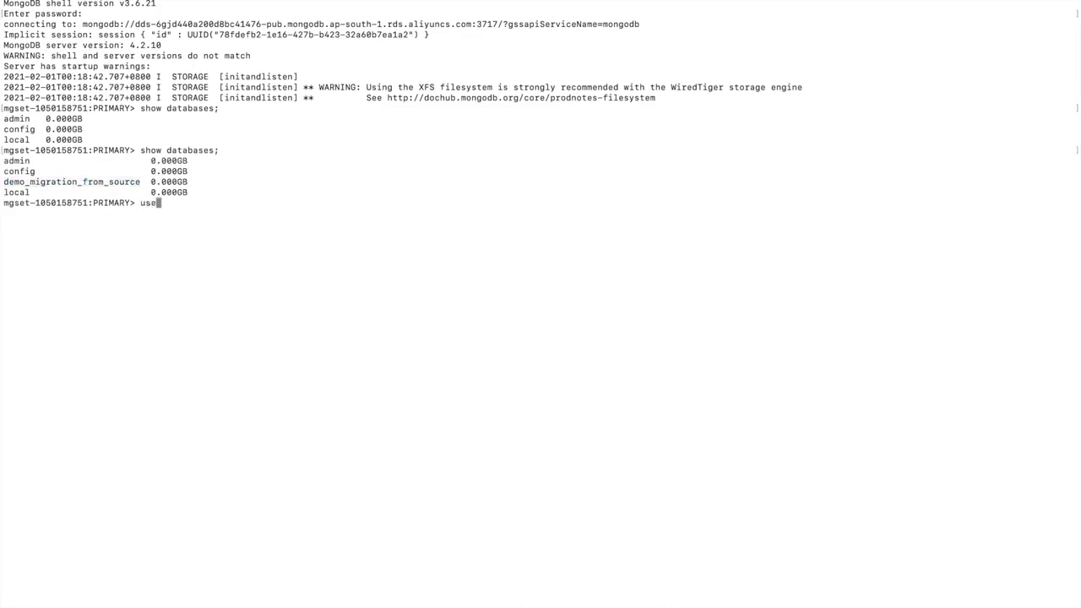
double_click(96, 182)
key(super+c)
key(super+v)
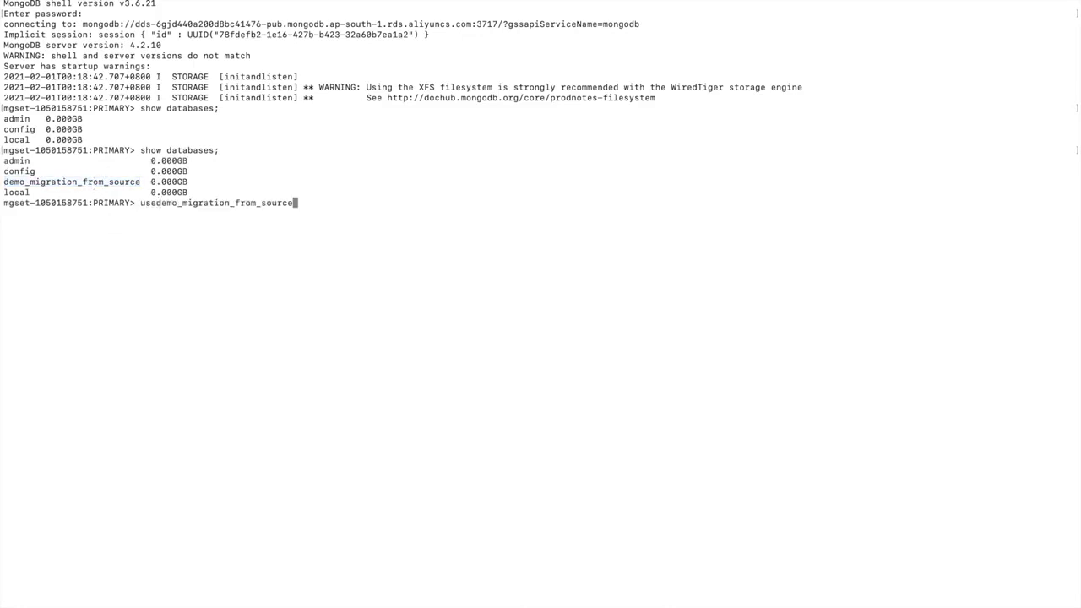
key(Return)
Step: Show the collections and run db.demo_col.find(); to list the migrated documents
text(show collections;)
key(Return)
text(db.)
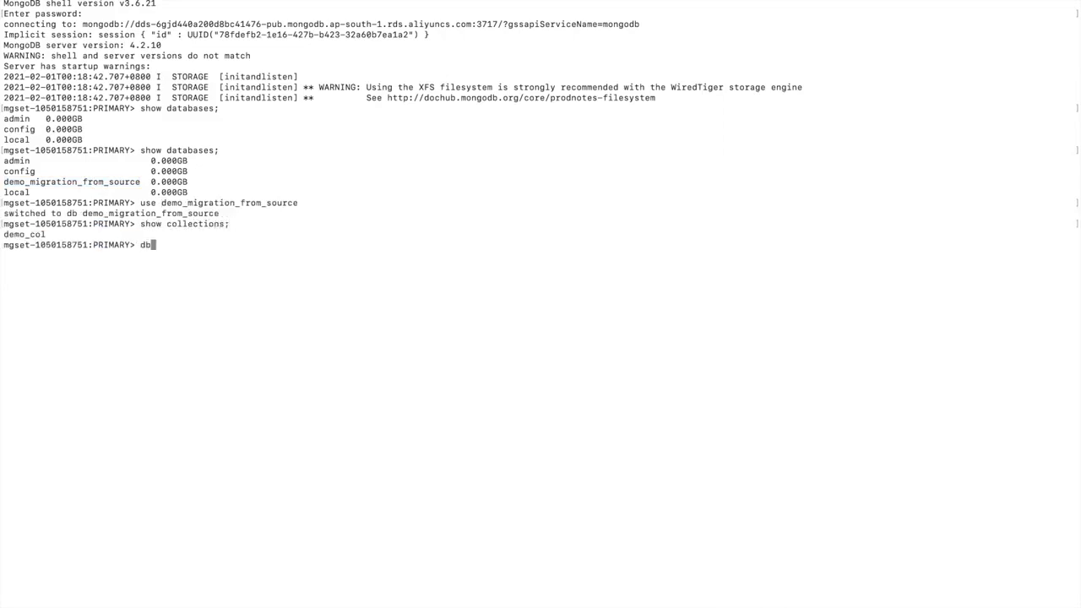
double_click(36, 236)
key(super+c)
key(super+v)
text(.find();)
key(Return)
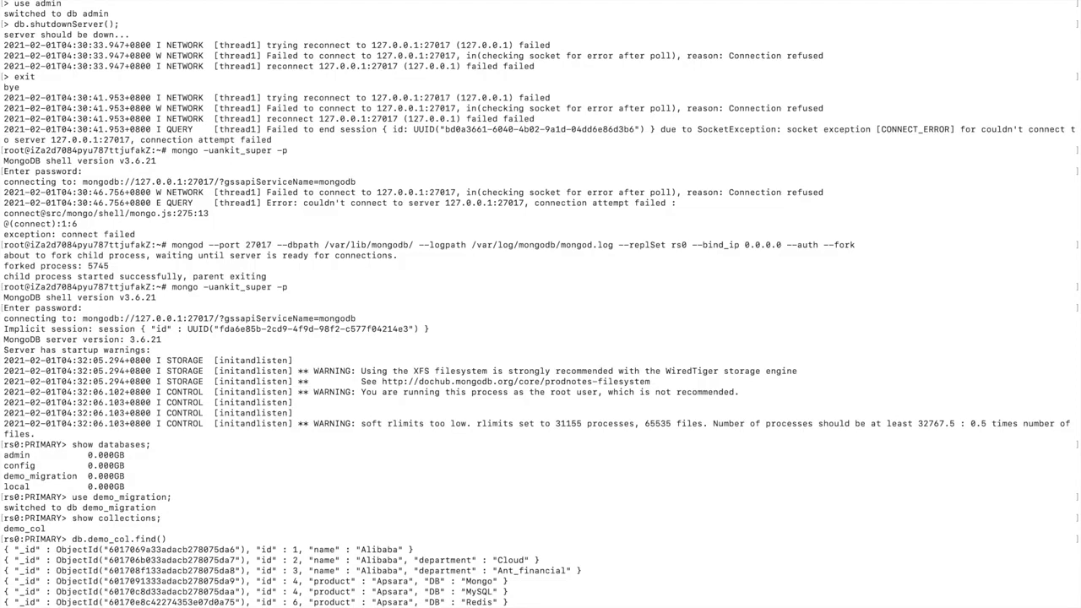
Step: Check the source insert's WriteResult, then rerun db.demo_col.find(); on the target to find the new document
scroll(541, 304, down, 1)
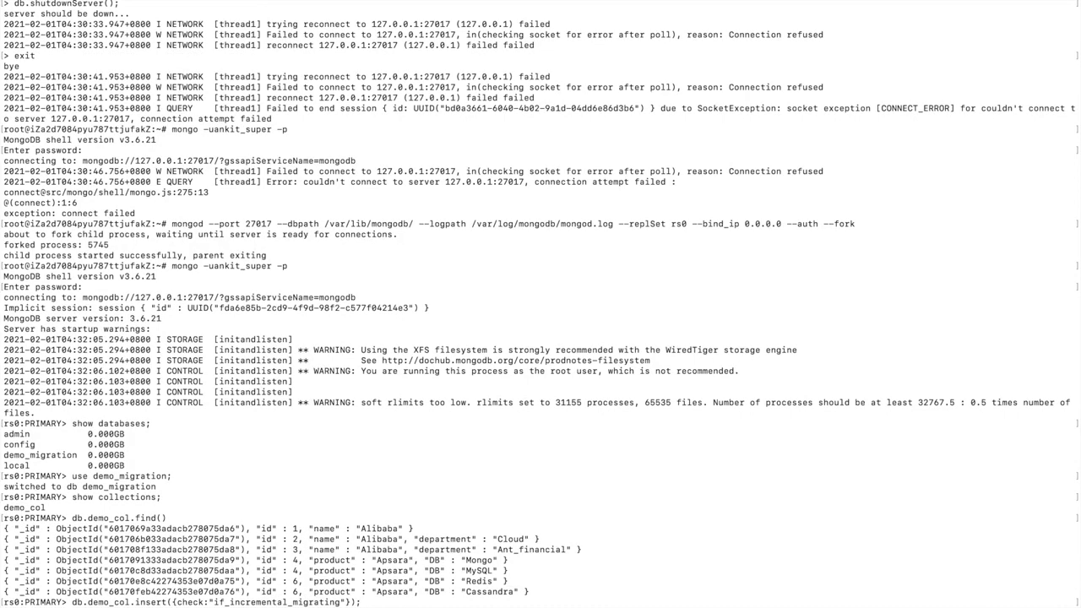
scroll(541, 304, down, 3)
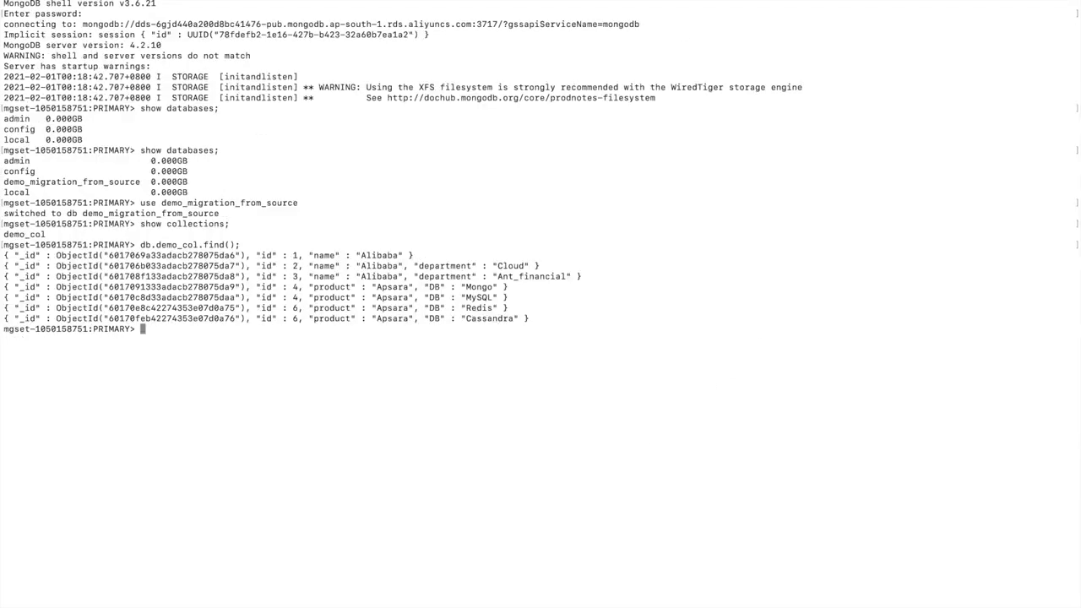
text(db.demo_col.find();)
key(Return)
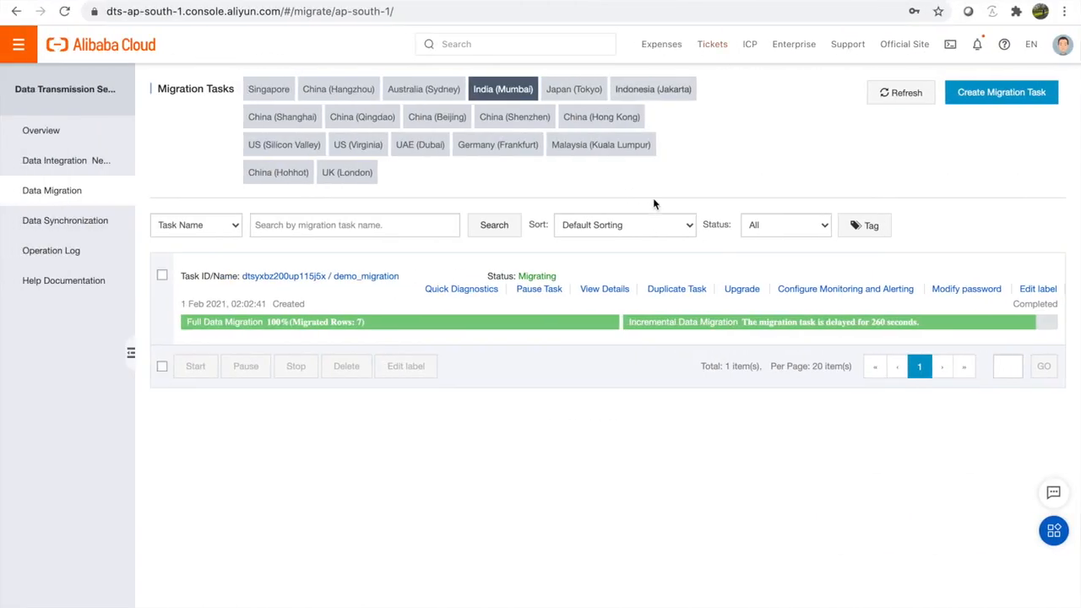
Step: Open the demo_migration task details and confirm demo_col appears in the full data migration results
click(591, 291)
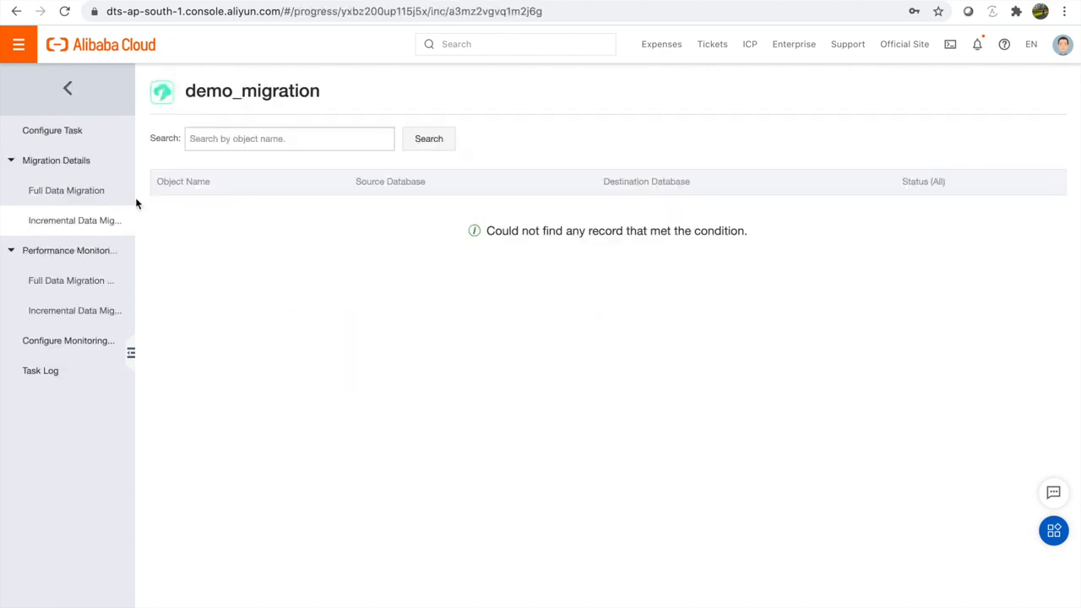
click(113, 194)
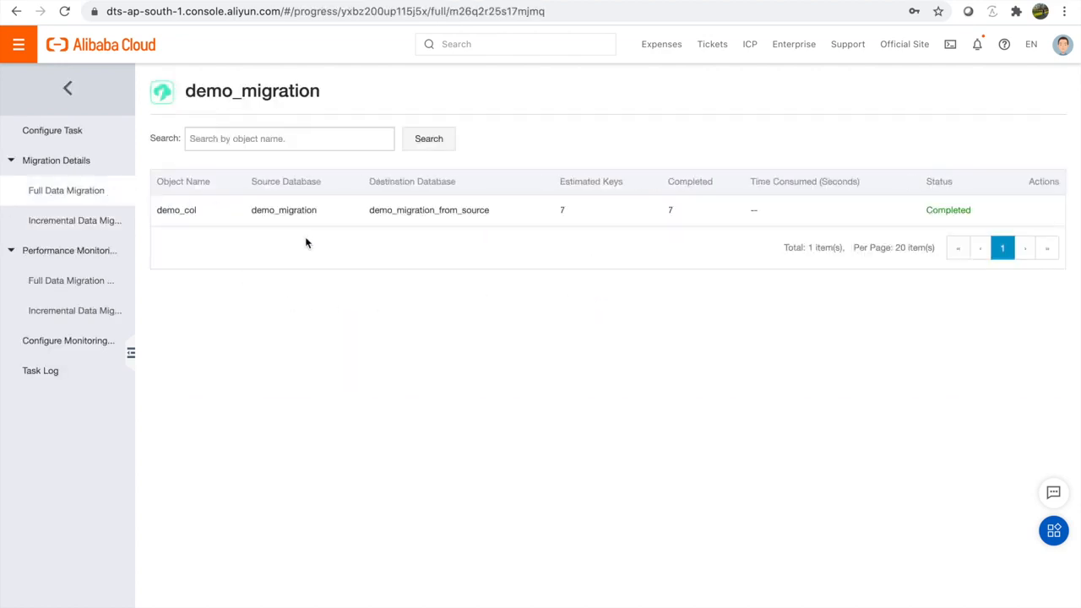
drag(161, 209, 355, 210)
Step: Review incremental migration, performance monitoring and task configuration, then return to the migration task list
click(74, 222)
click(72, 254)
click(67, 264)
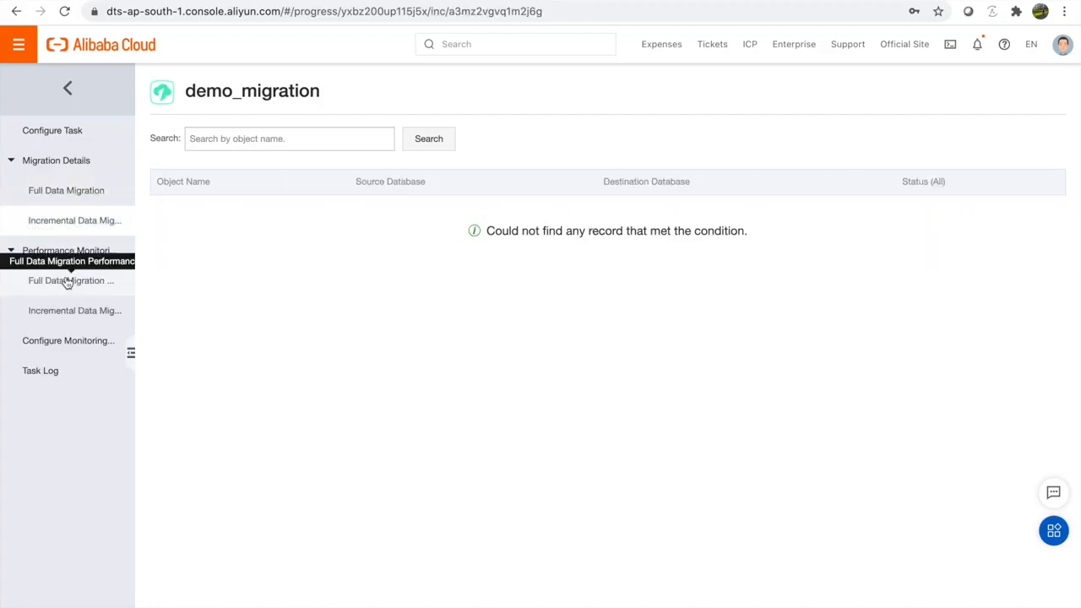
click(67, 281)
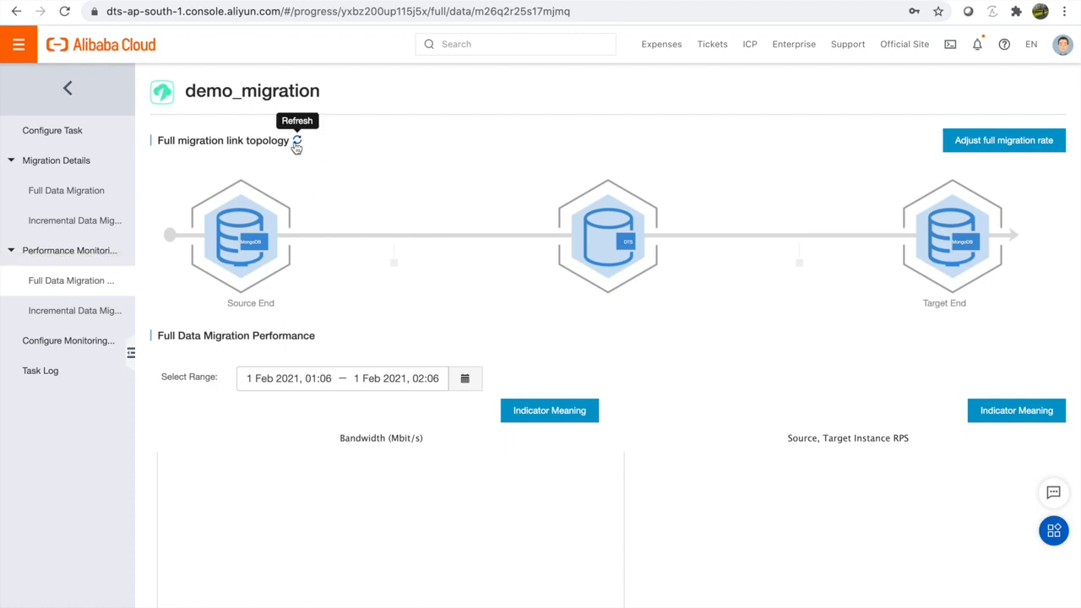
click(87, 139)
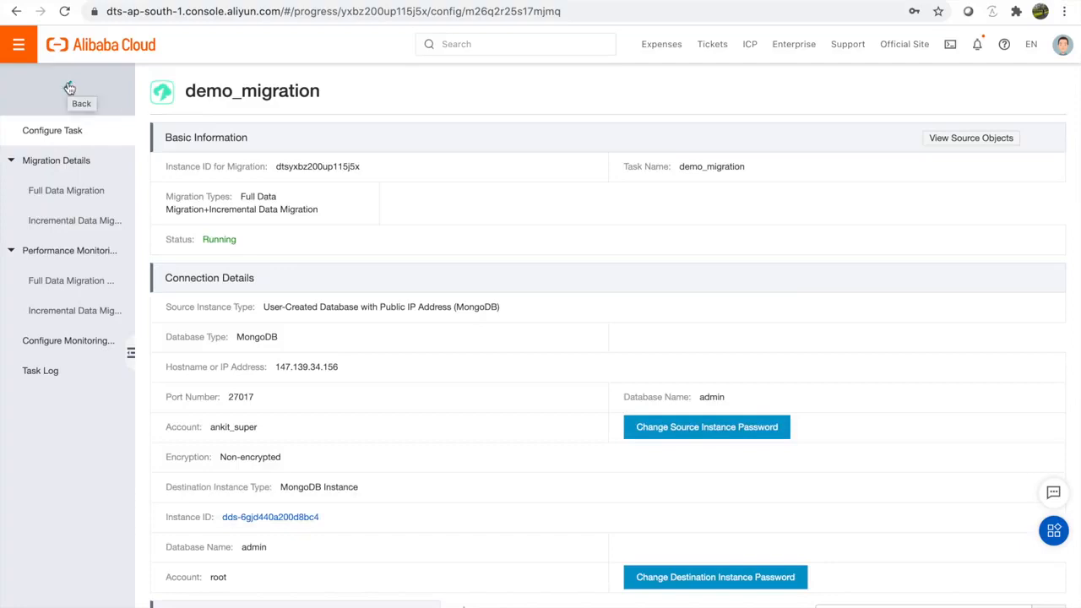
click(70, 88)
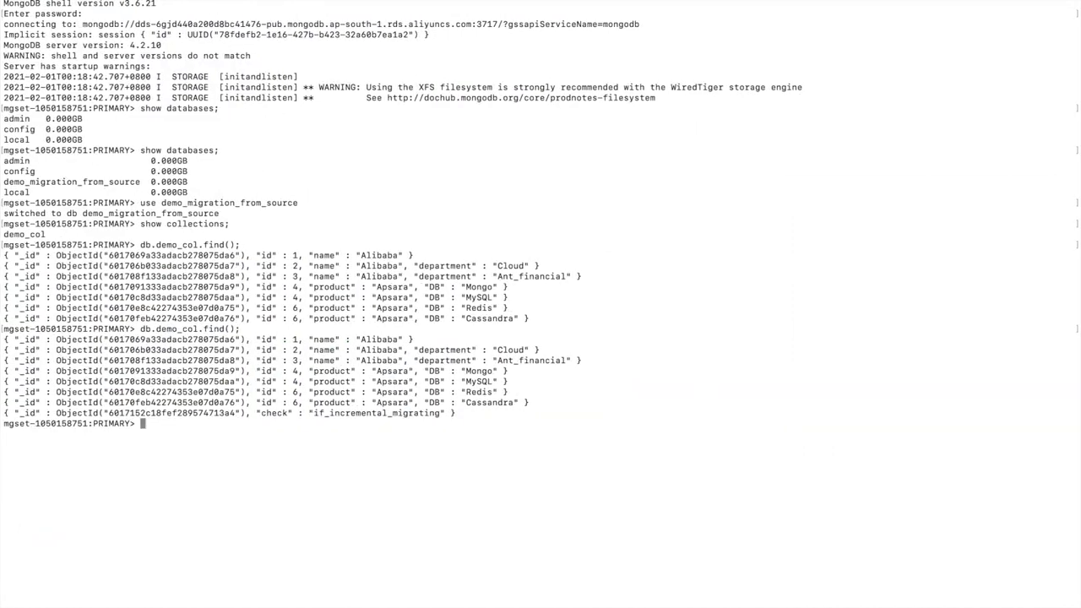
scroll(322, 293, up, 5)
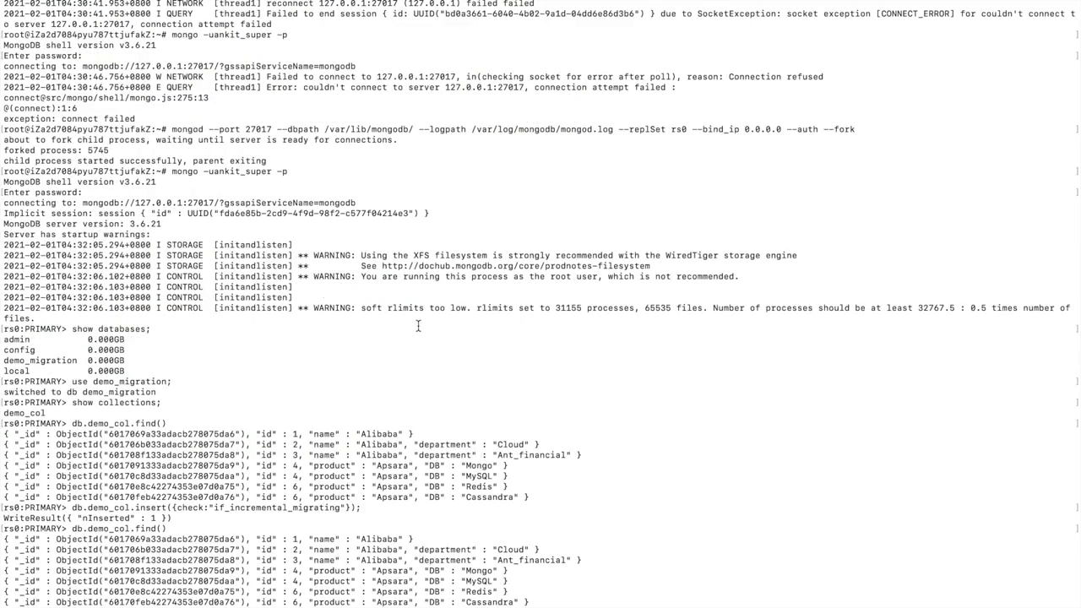